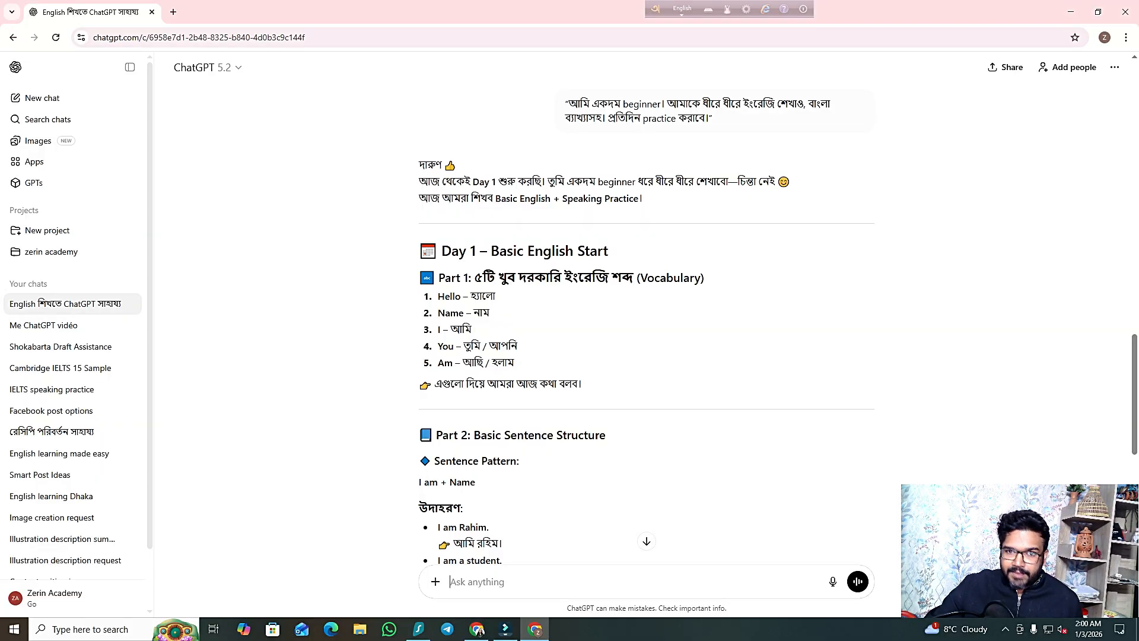
- Review the conversation's opening question "chatgpt diye kivabe english shikhte pari" and the Vocabulary section of the reply, highlighting the question and the section heading
{"action": "scroll", "coordinate": [646, 308], "scroll_direction": "up", "scroll_amount": 15}
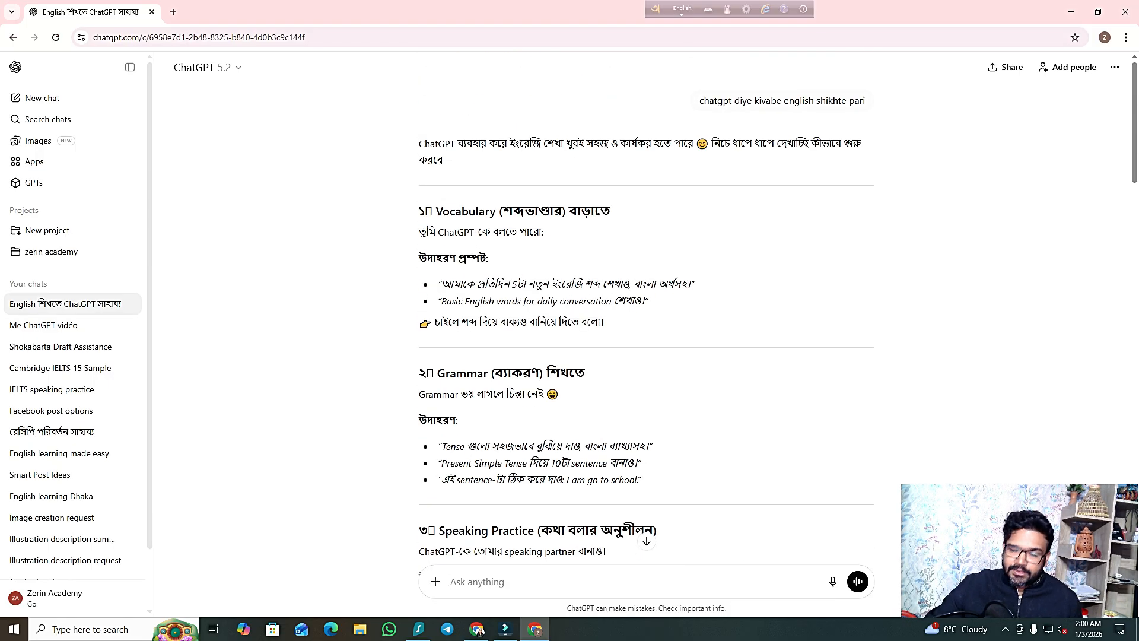
{"action": "left_click_drag", "start_coordinate": [699, 101], "coordinate": [865, 101]}
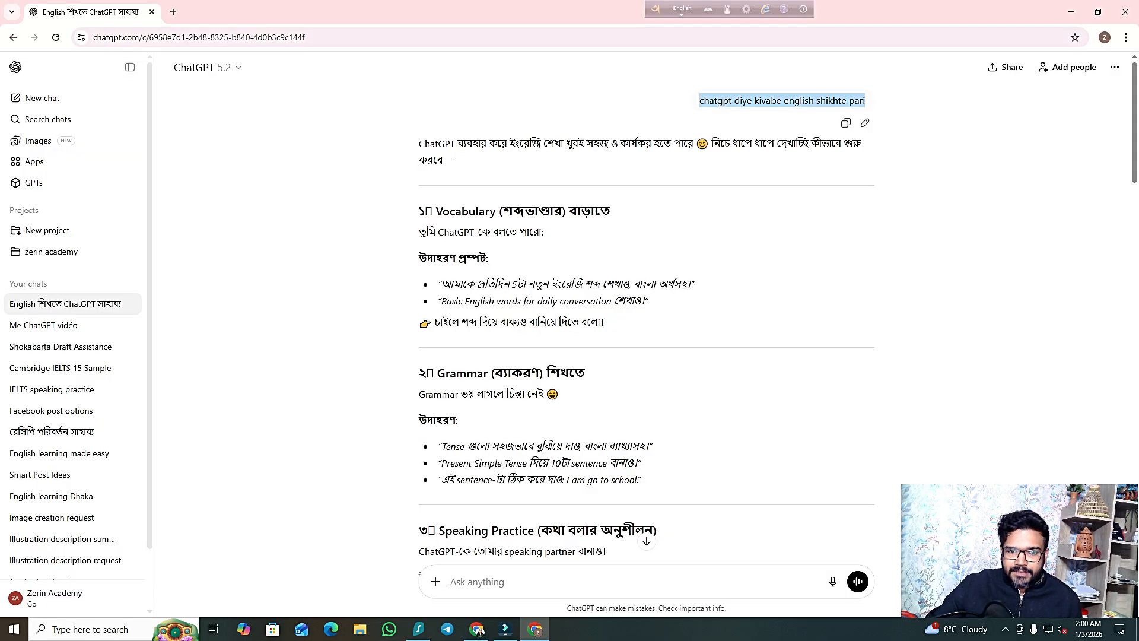
{"action": "scroll", "coordinate": [645, 314], "scroll_direction": "down", "scroll_amount": 2}
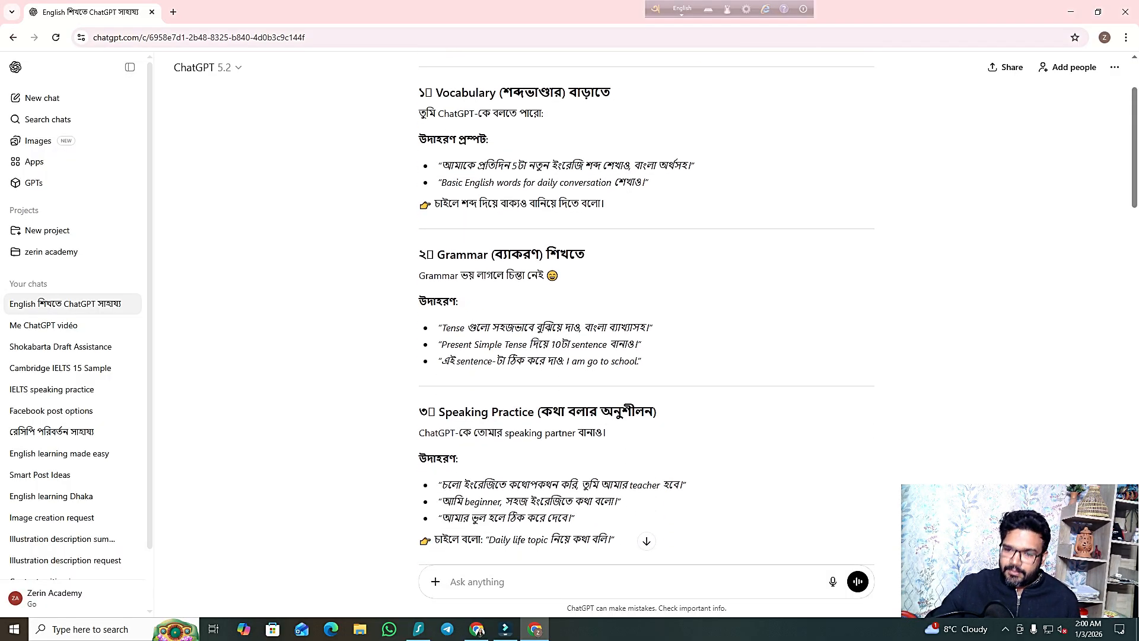
{"action": "left_click_drag", "start_coordinate": [436, 92], "coordinate": [611, 94]}
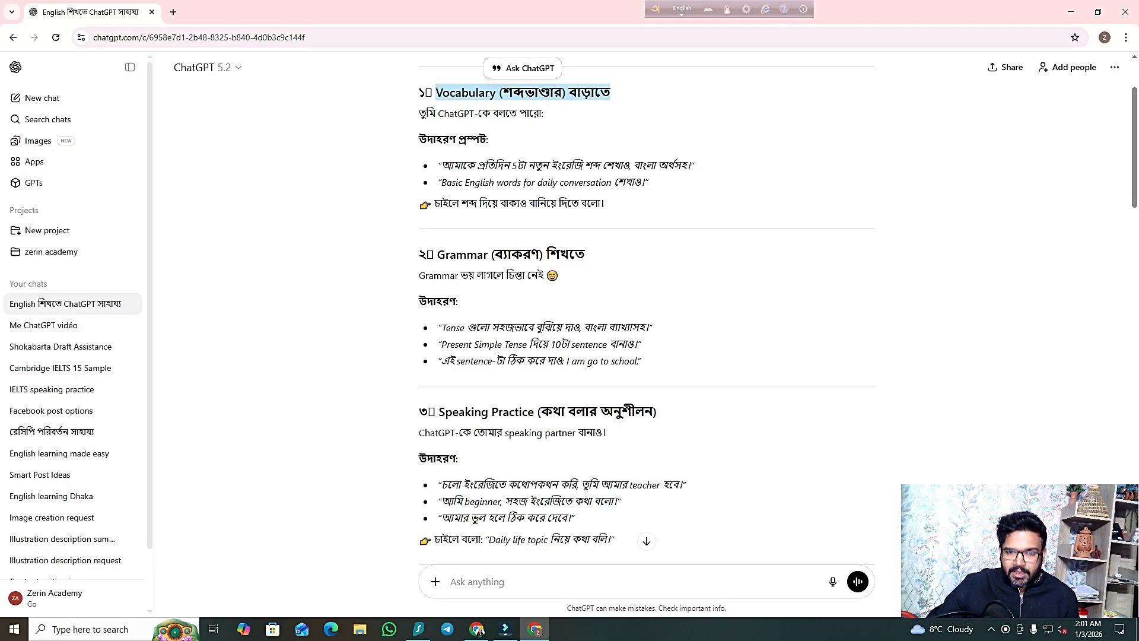
{"action": "scroll", "coordinate": [646, 309], "scroll_direction": "down", "scroll_amount": 2}
{"action": "scroll", "coordinate": [646, 309], "scroll_direction": "up", "scroll_amount": 4}
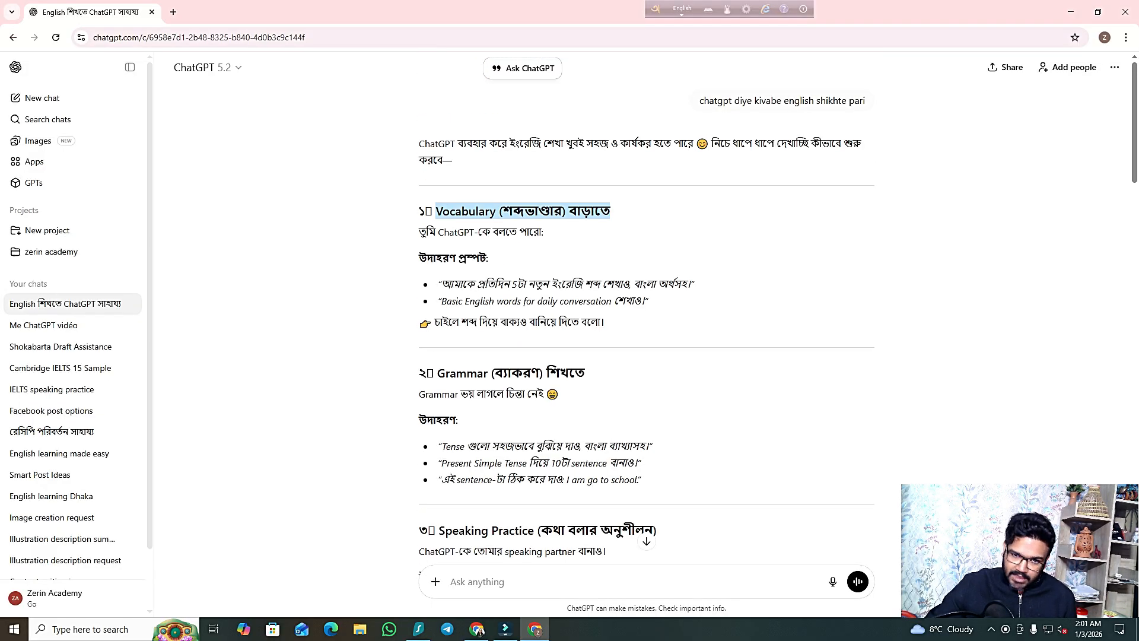
{"action": "scroll", "coordinate": [646, 315], "scroll_direction": "down", "scroll_amount": 2}
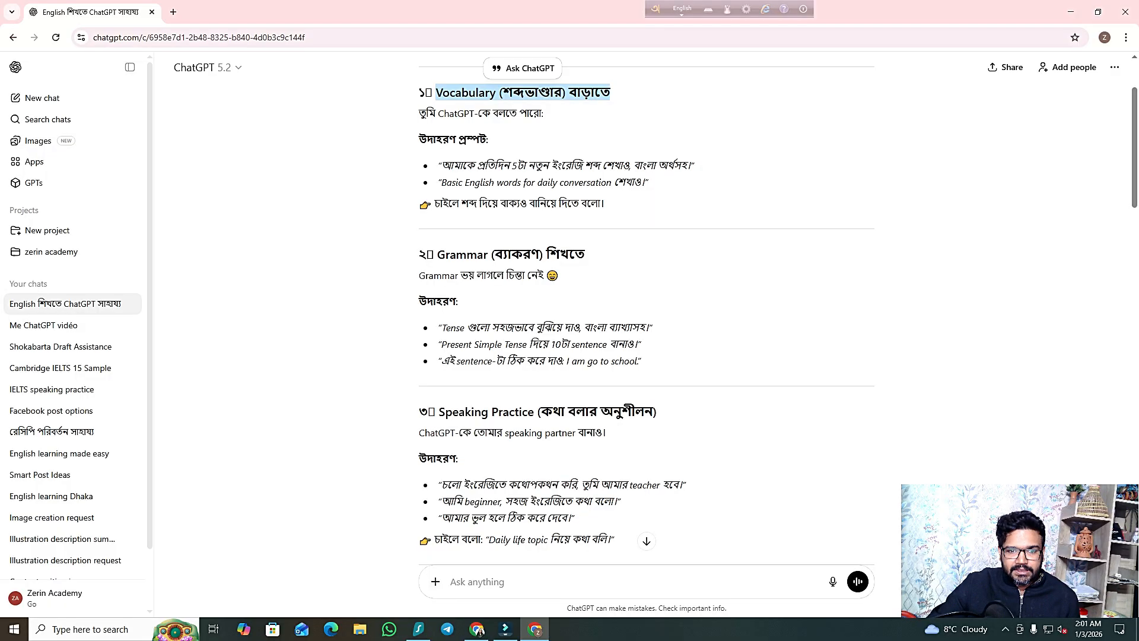
- Examine the Grammar section's example prompts, highlighting the one on explaining tenses and the one requesting 10 Present Simple Tense sentences
{"action": "left_click_drag", "start_coordinate": [438, 327], "coordinate": [653, 328]}
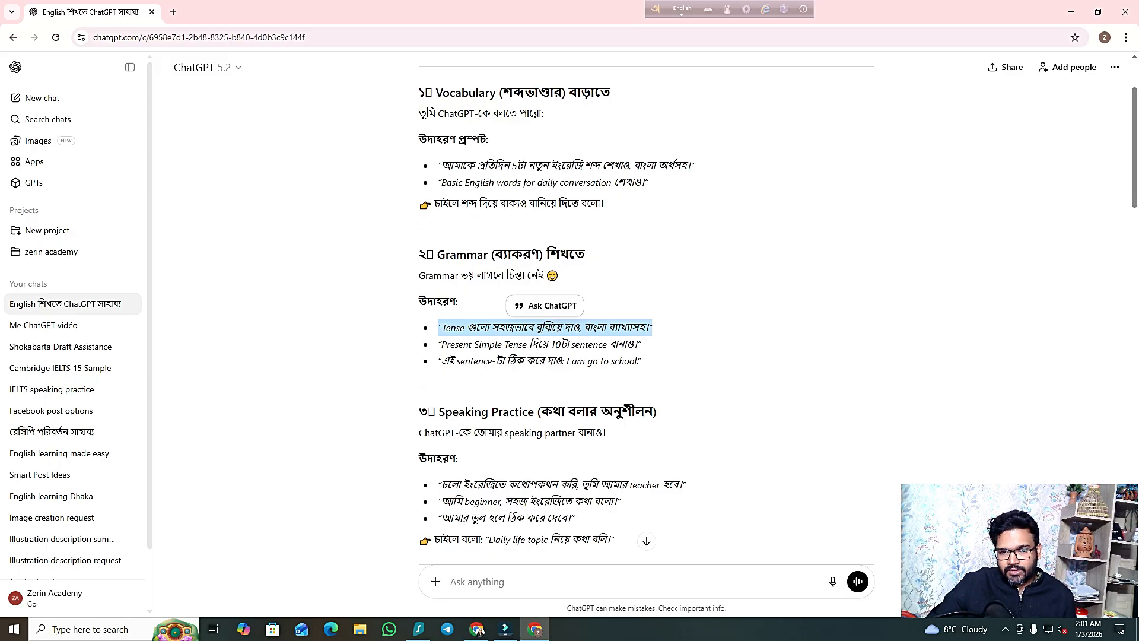
{"action": "left_click_drag", "start_coordinate": [503, 344], "coordinate": [633, 344]}
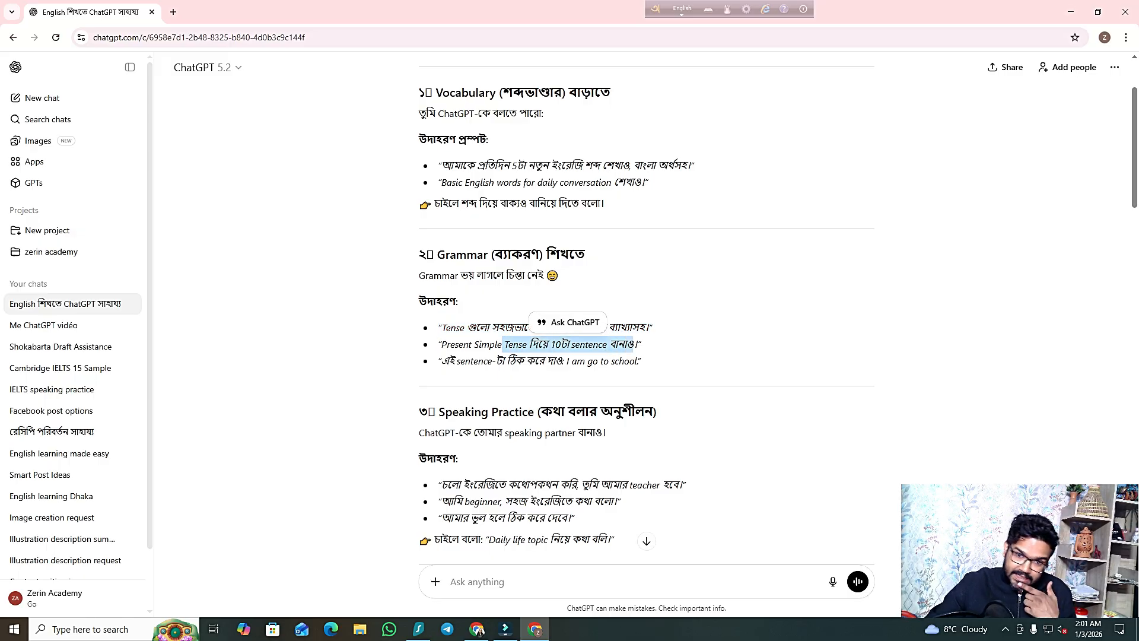
{"action": "left_click", "coordinate": [634, 345]}
{"action": "left_click_drag", "start_coordinate": [641, 345], "coordinate": [437, 345]}
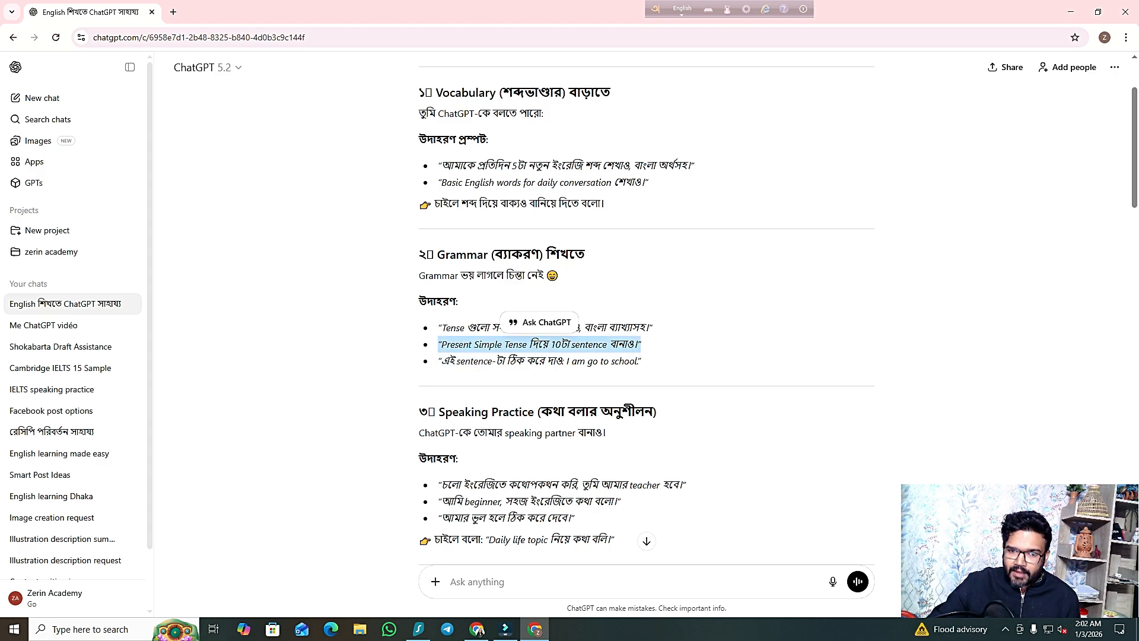
{"action": "left_click", "coordinate": [438, 344]}
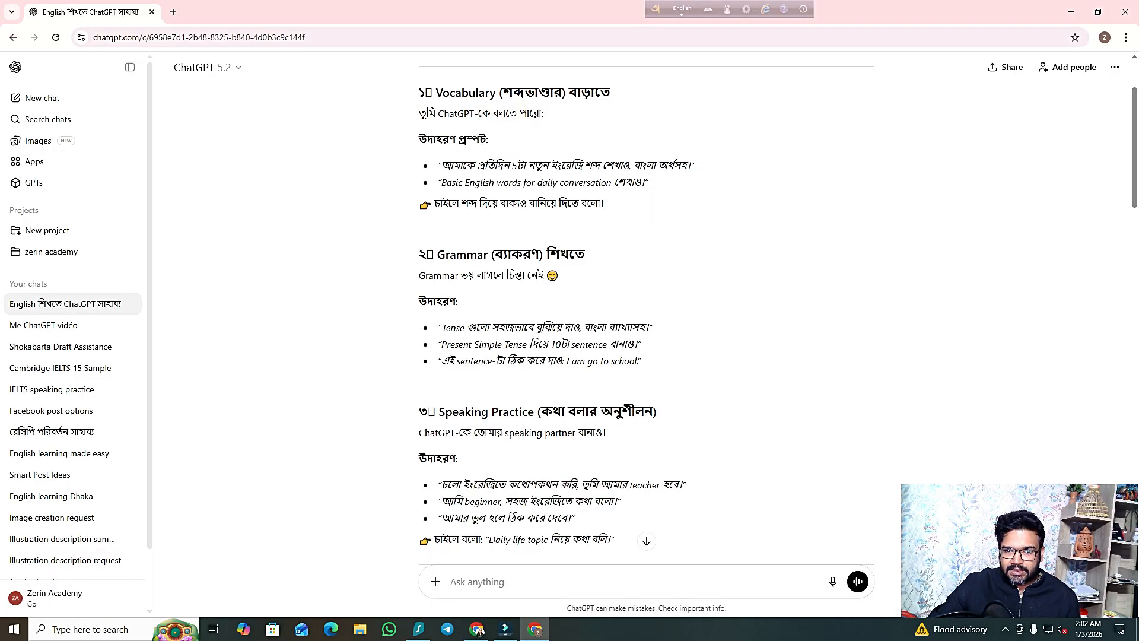
- Read the Speaking Practice and Writing Practice sections, highlighting the example prompt that asks for a paragraph to be corrected and its mistakes explained
{"action": "scroll", "coordinate": [647, 309], "scroll_direction": "down", "scroll_amount": 1}
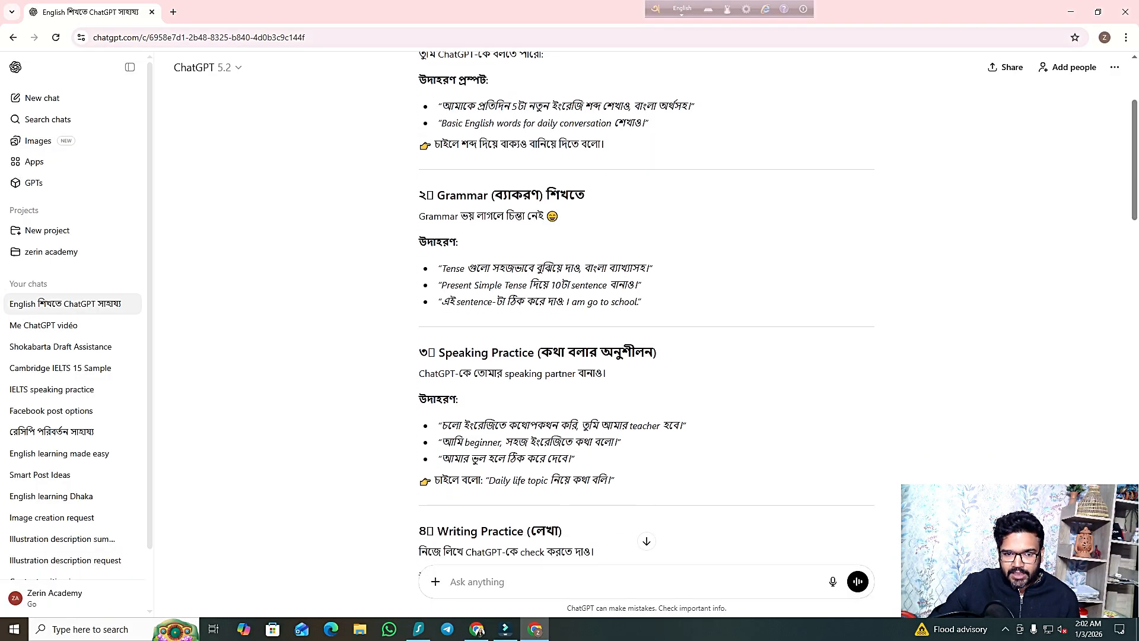
{"action": "scroll", "coordinate": [646, 309], "scroll_direction": "down", "scroll_amount": 2}
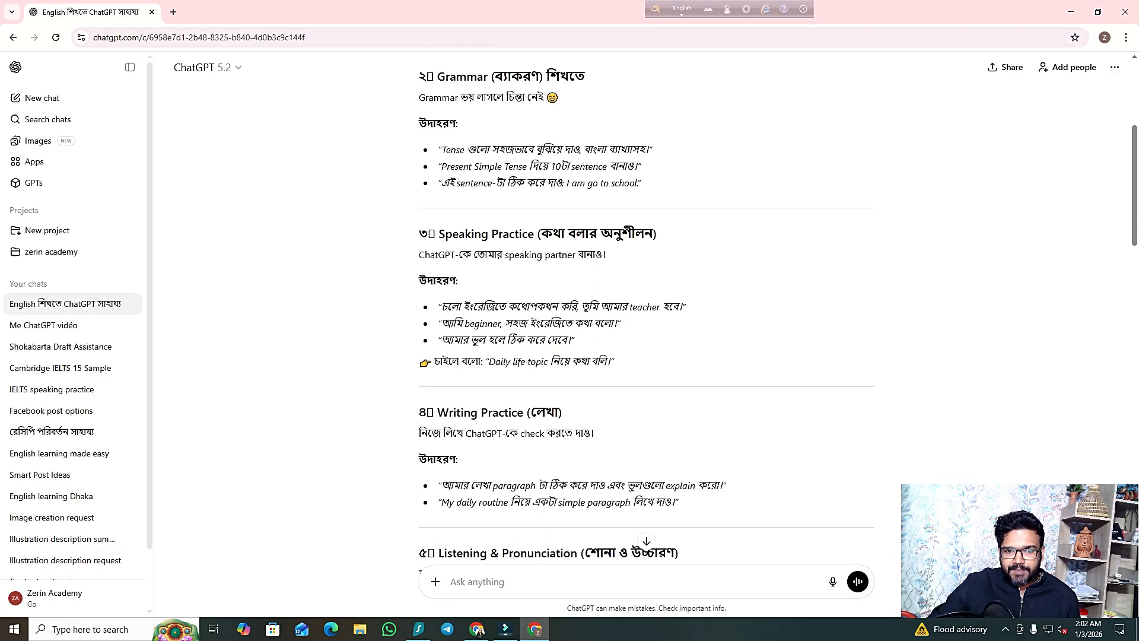
{"action": "scroll", "coordinate": [647, 309], "scroll_direction": "down", "scroll_amount": 1}
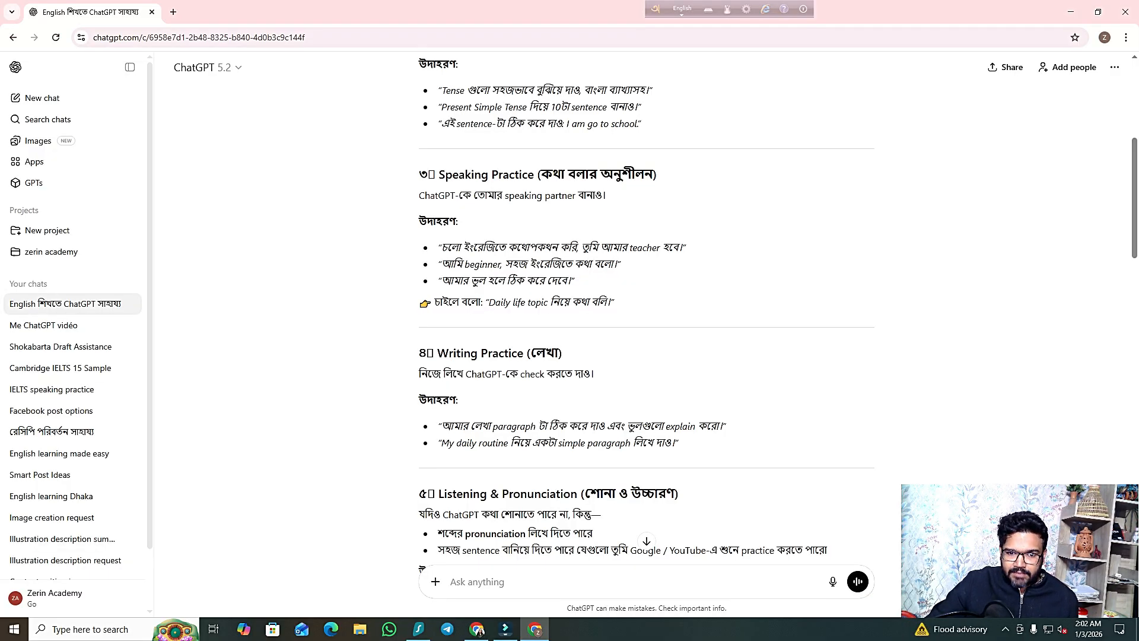
{"action": "scroll", "coordinate": [646, 309], "scroll_direction": "down", "scroll_amount": 2}
{"action": "left_click_drag", "start_coordinate": [441, 307], "coordinate": [726, 307]}
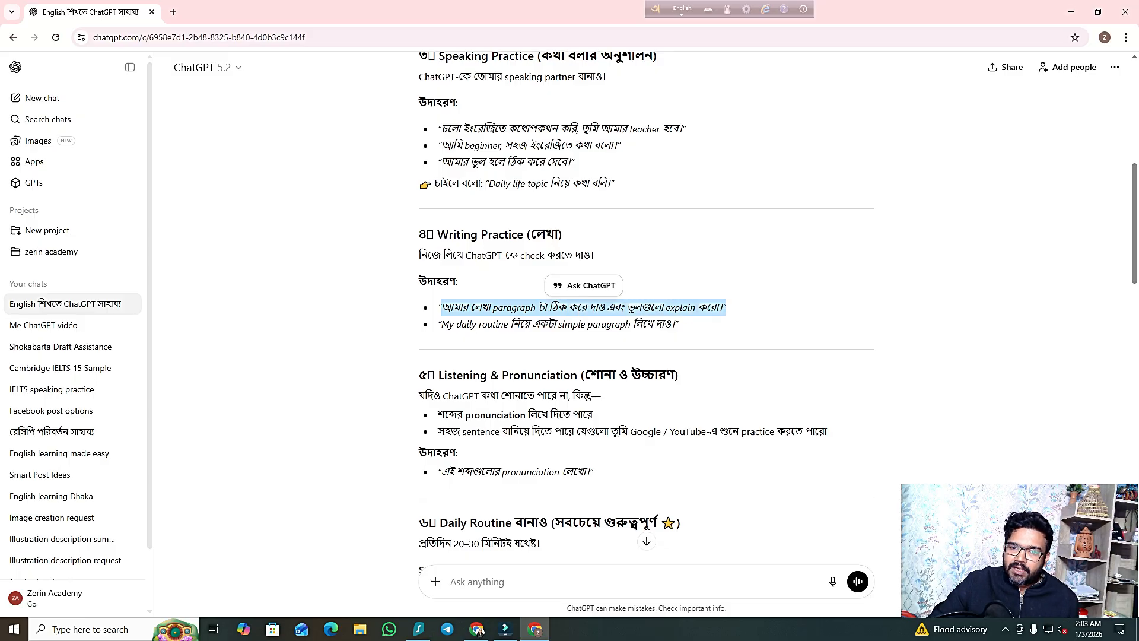
{"action": "left_click", "coordinate": [727, 309]}
{"action": "left_click_drag", "start_coordinate": [437, 307], "coordinate": [726, 307]}
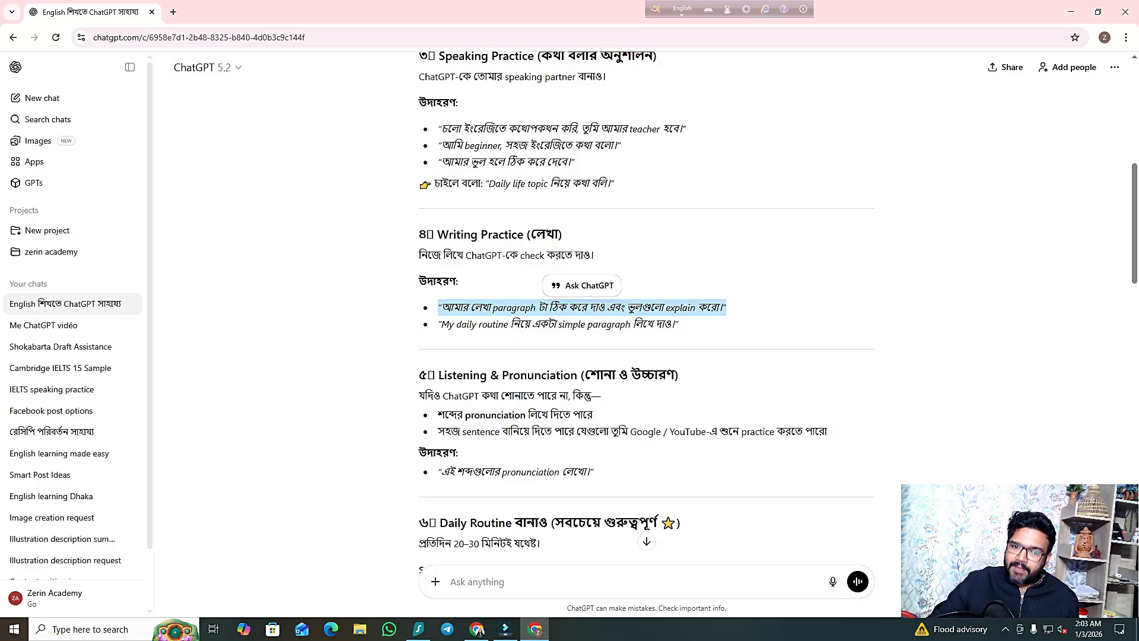
- Read the Listening & Pronunciation and Daily Routine sections, highlighting the three lines of the sample routine
{"action": "scroll", "coordinate": [645, 296], "scroll_direction": "down", "scroll_amount": 2}
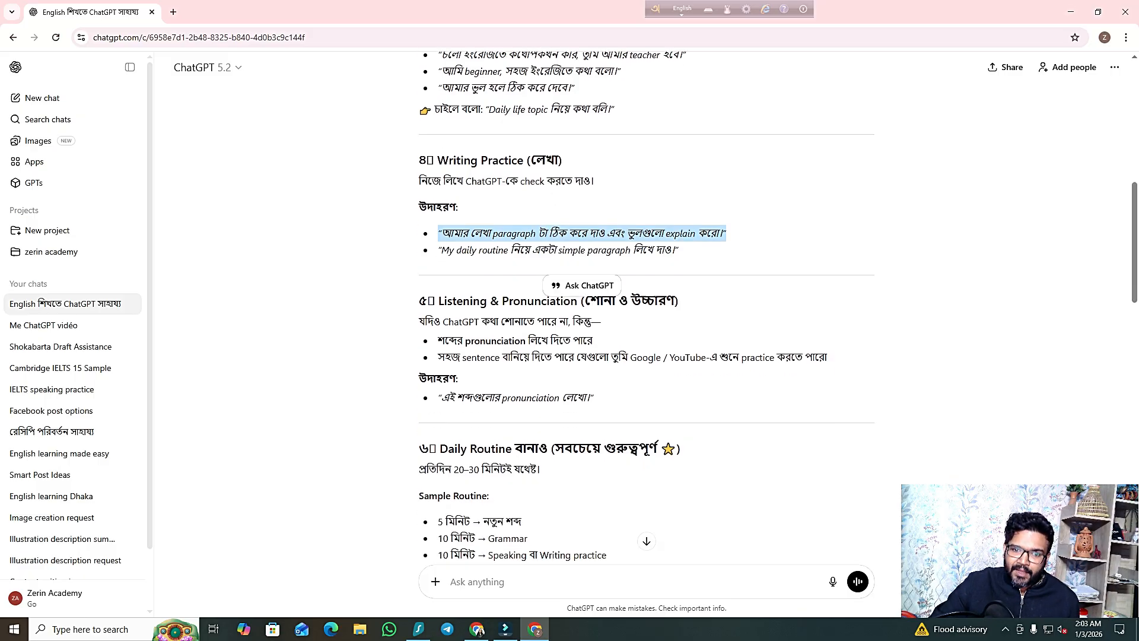
{"action": "scroll", "coordinate": [647, 312], "scroll_direction": "down", "scroll_amount": 2}
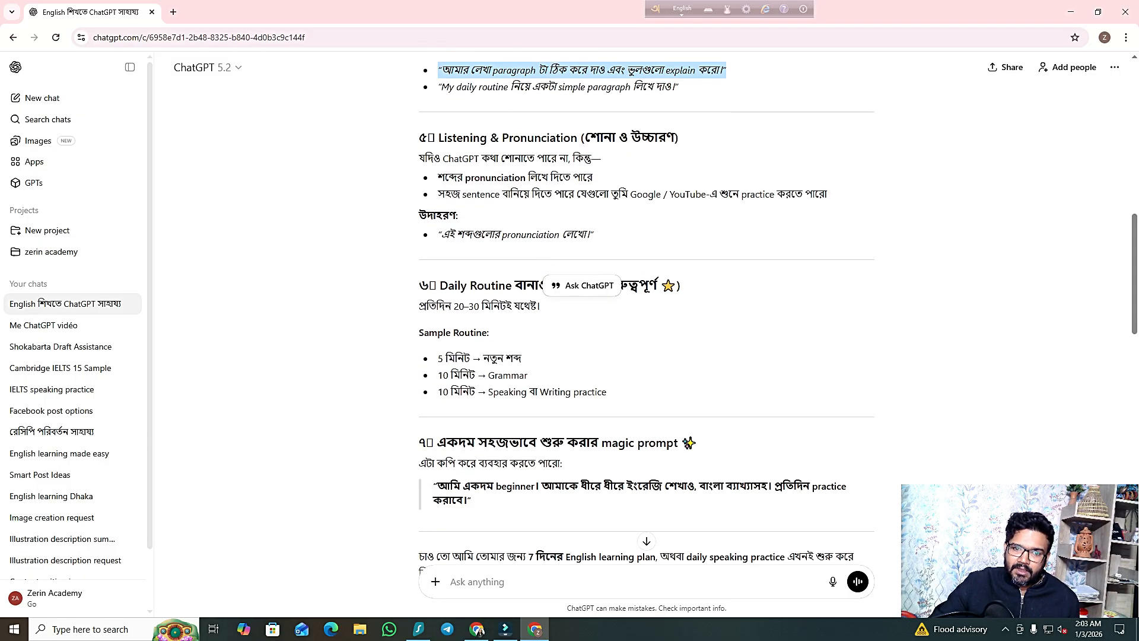
{"action": "scroll", "coordinate": [646, 311], "scroll_direction": "down", "scroll_amount": 2}
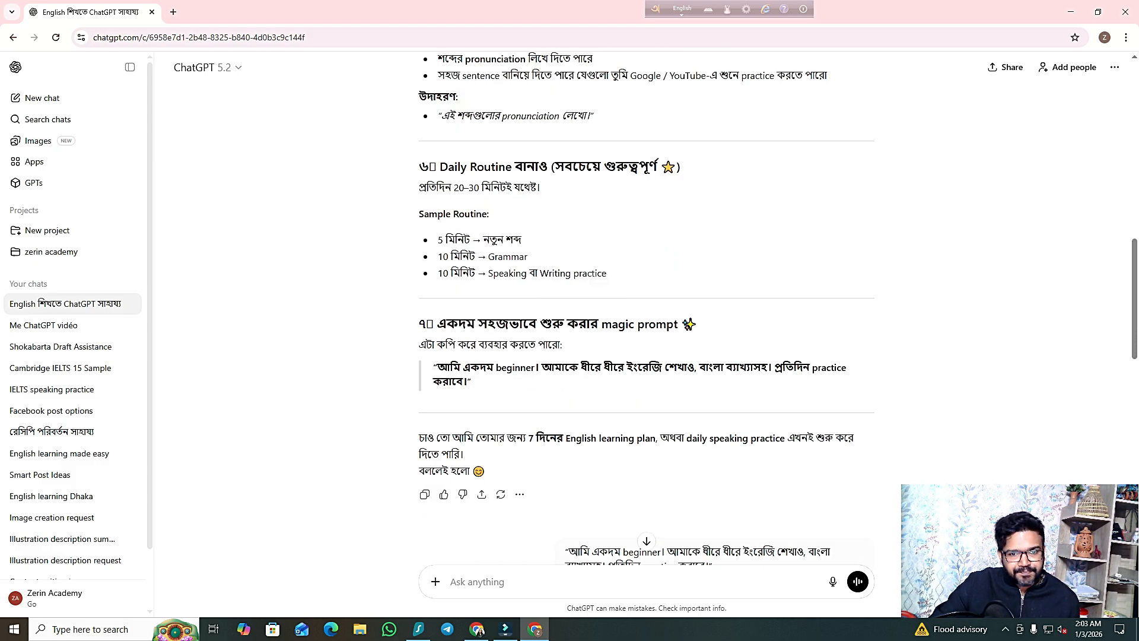
{"action": "left_click_drag", "start_coordinate": [438, 239], "coordinate": [606, 273]}
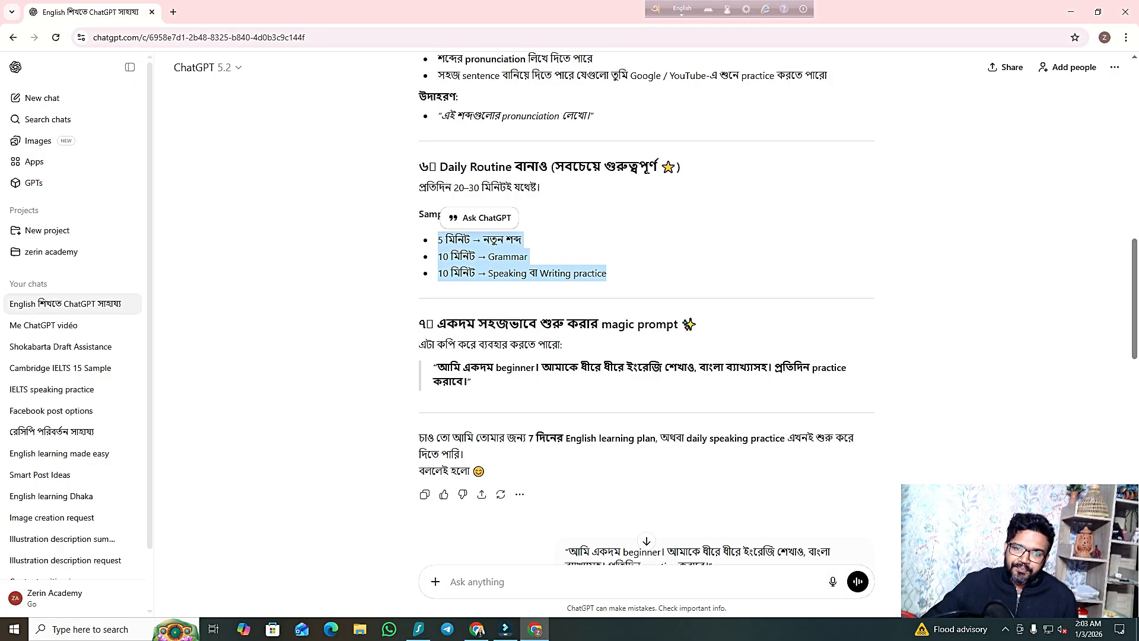
{"action": "scroll", "coordinate": [646, 297], "scroll_direction": "down", "scroll_amount": 1}
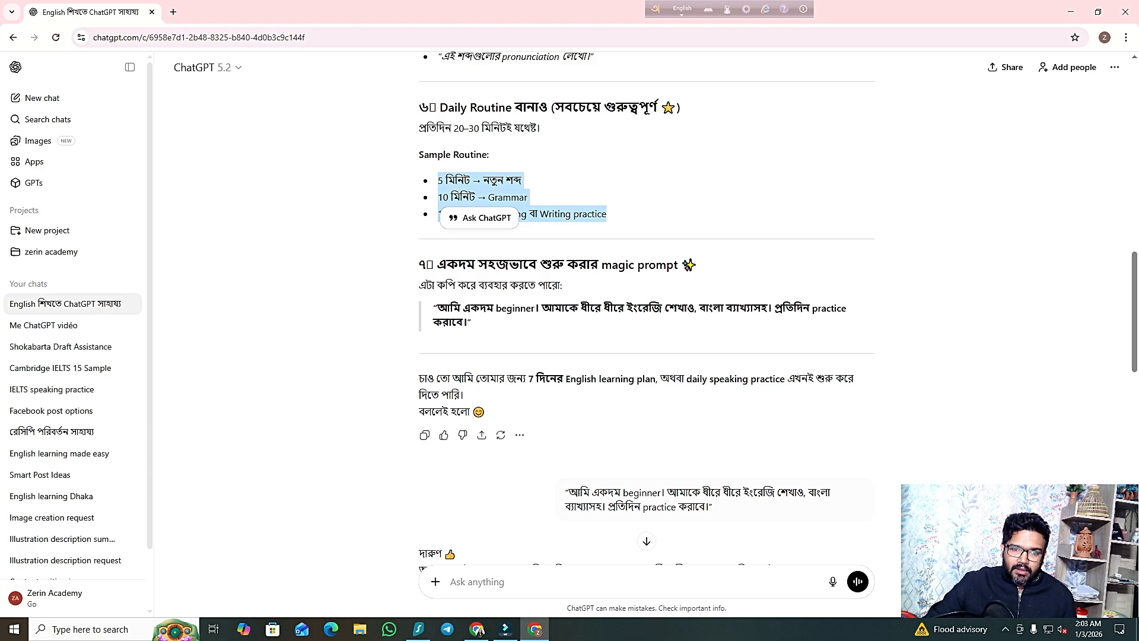
{"action": "left_click", "coordinate": [658, 217]}
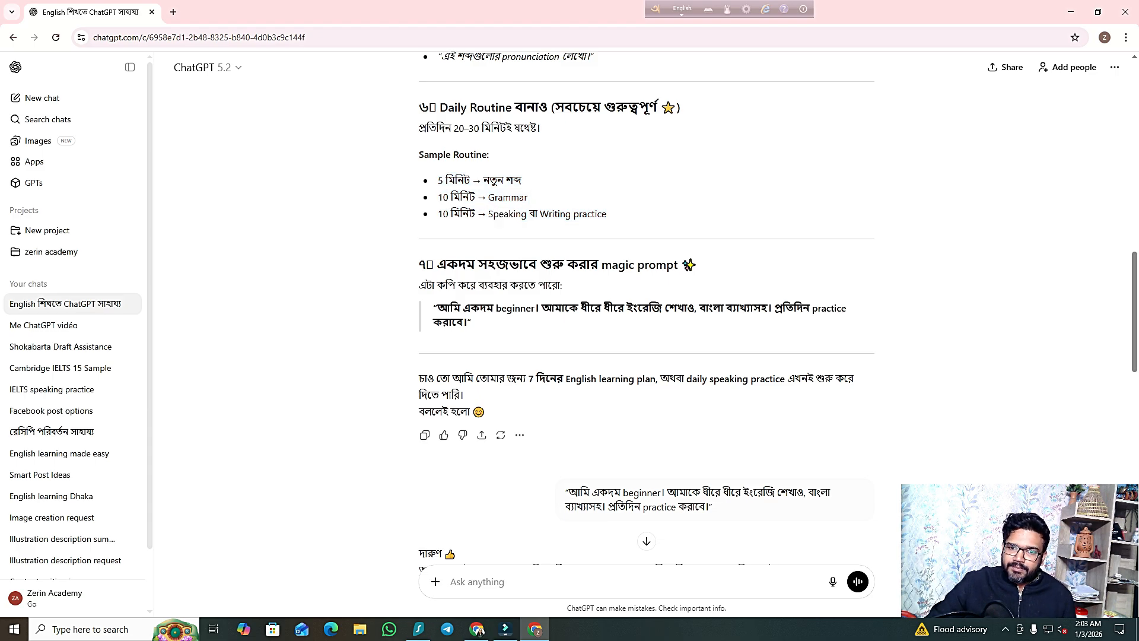
- Examine the magic prompt section and highlight the full beginner prompt quoted in it
{"action": "left_click_drag", "start_coordinate": [637, 265], "coordinate": [678, 264]}
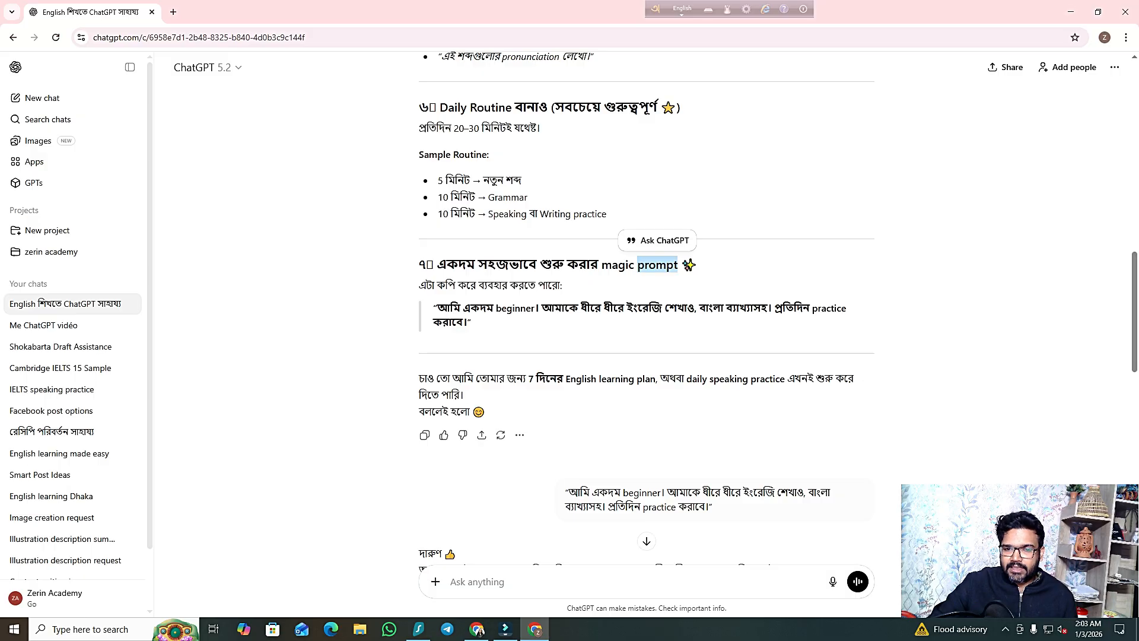
{"action": "left_click", "coordinate": [686, 265]}
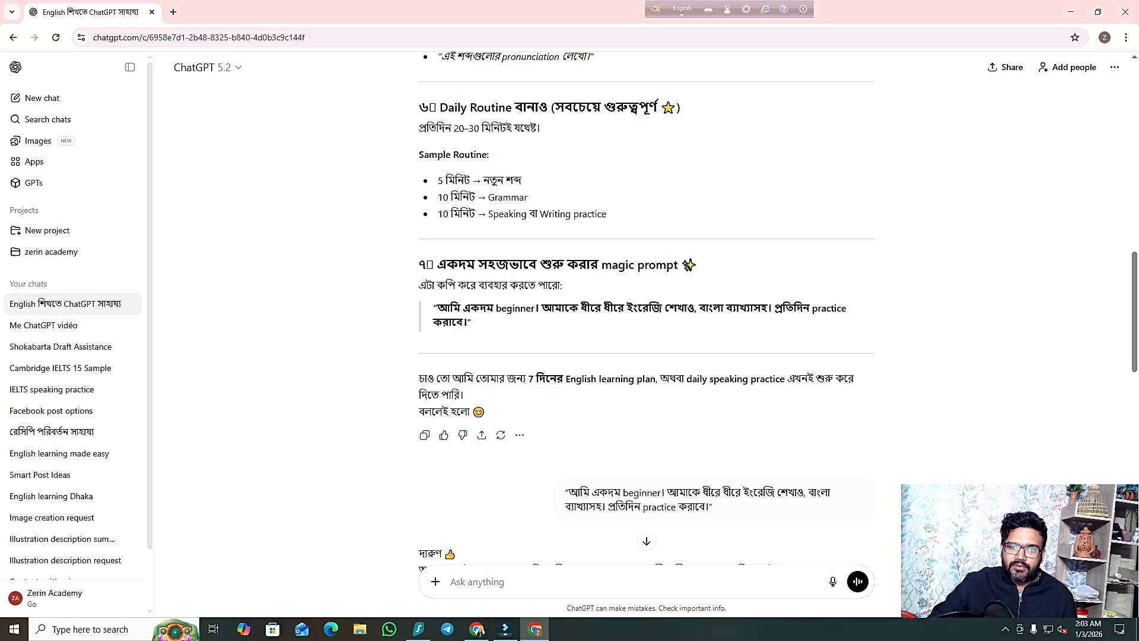
{"action": "left_click_drag", "start_coordinate": [473, 322], "coordinate": [433, 308]}
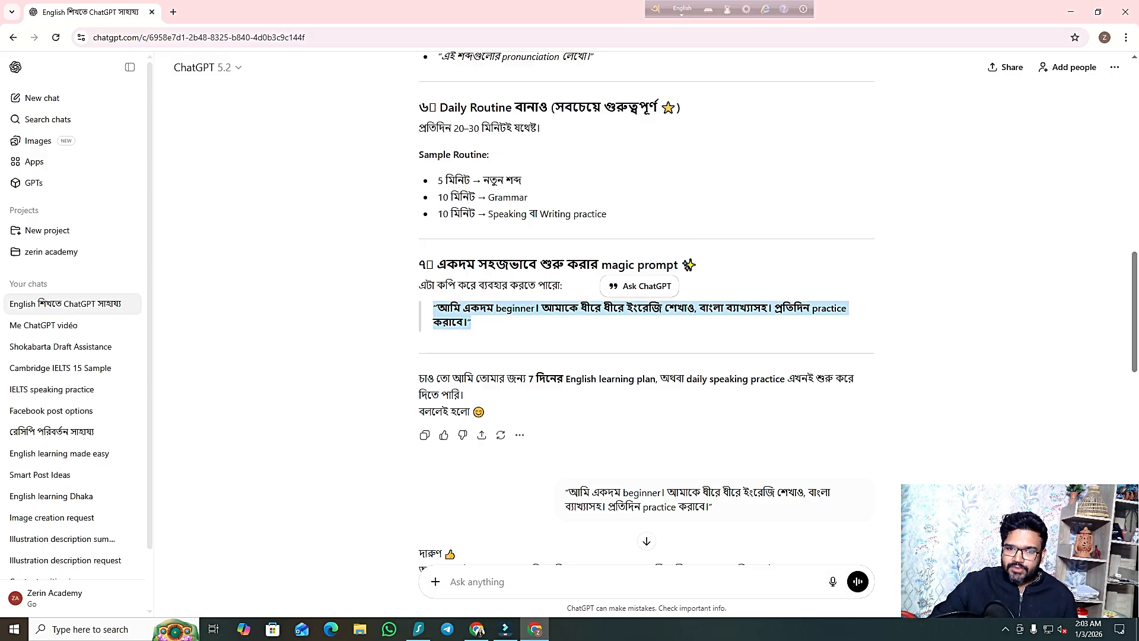
{"action": "left_click", "coordinate": [473, 322]}
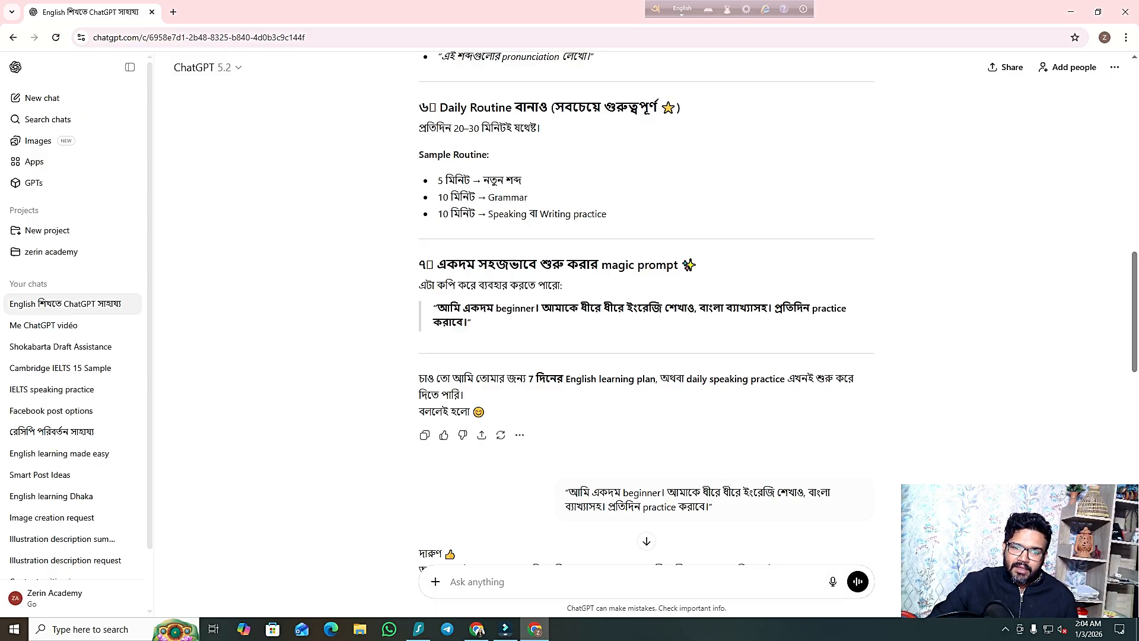
{"action": "left_click_drag", "start_coordinate": [470, 322], "coordinate": [433, 308]}
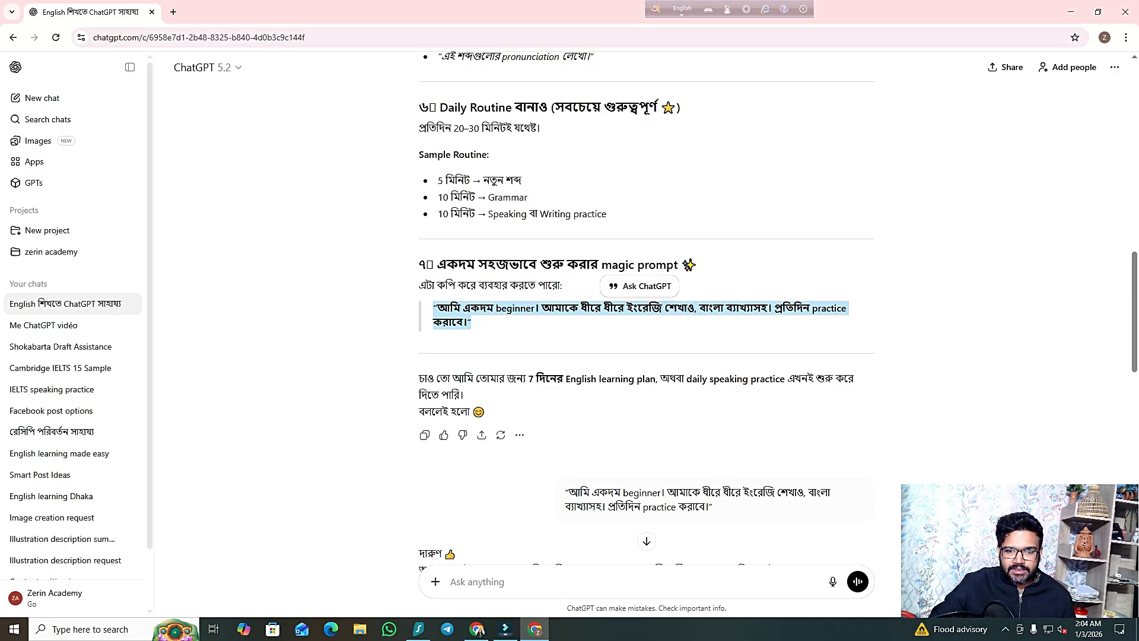
- Review the reply to the beginner prompt, from the Day 1 vocabulary and sentence structure through speaking practice, bonus question and homework
{"action": "scroll", "coordinate": [646, 297], "scroll_direction": "down", "scroll_amount": 2}
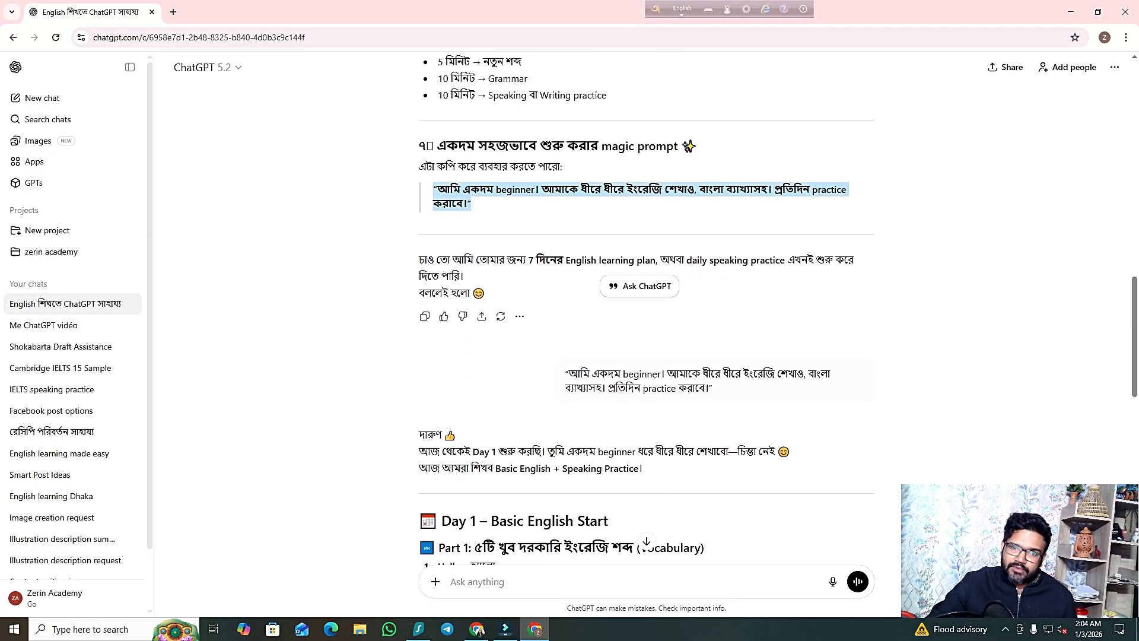
{"action": "scroll", "coordinate": [646, 297], "scroll_direction": "down", "scroll_amount": 1}
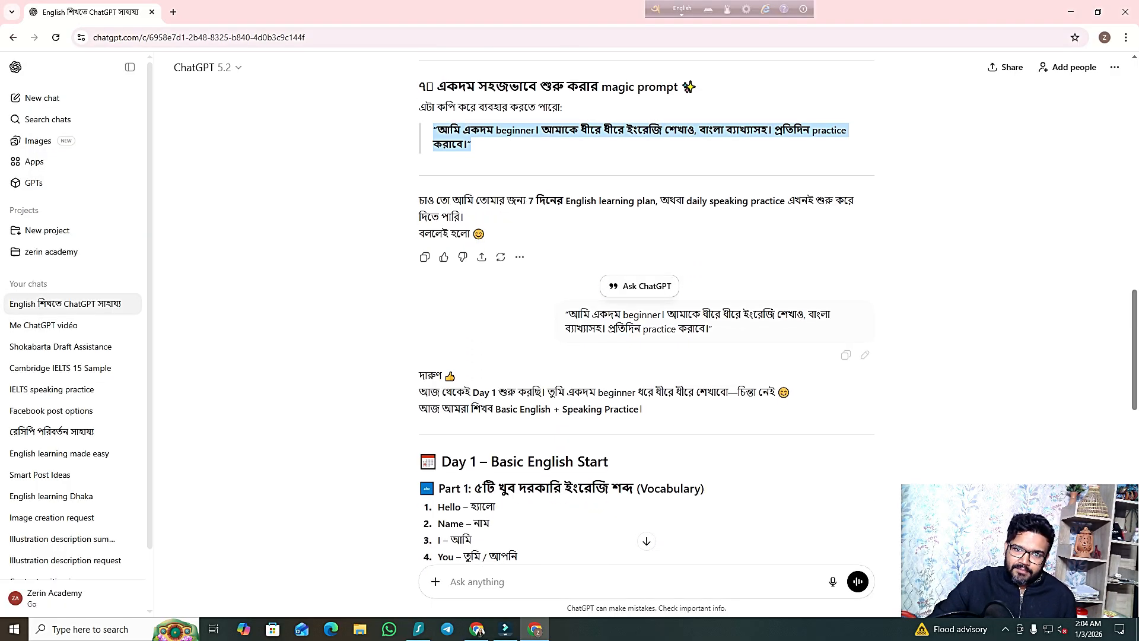
{"action": "scroll", "coordinate": [647, 296], "scroll_direction": "down", "scroll_amount": 1}
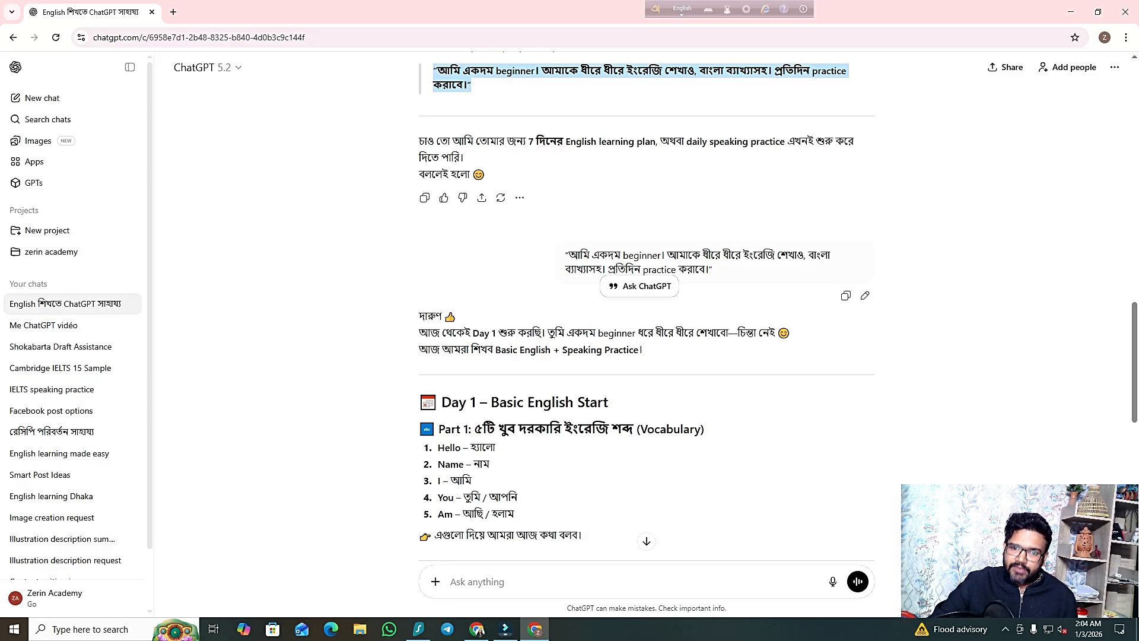
{"action": "scroll", "coordinate": [463, 201], "scroll_direction": "up", "scroll_amount": 3}
{"action": "scroll", "coordinate": [463, 202], "scroll_direction": "down", "scroll_amount": 2}
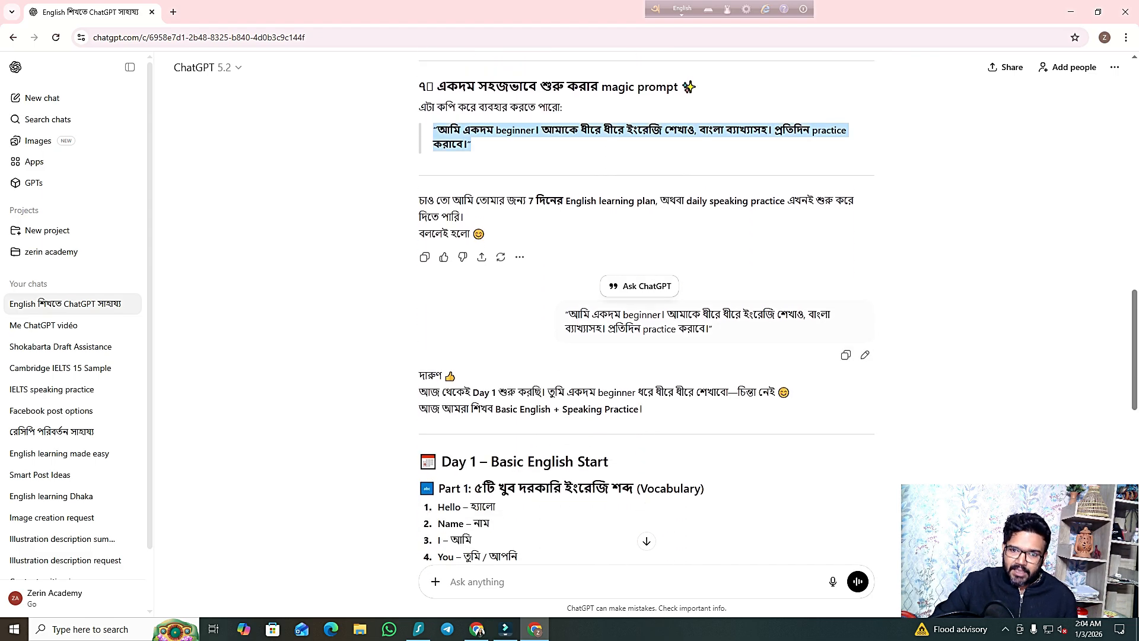
{"action": "scroll", "coordinate": [647, 309], "scroll_direction": "down", "scroll_amount": 4}
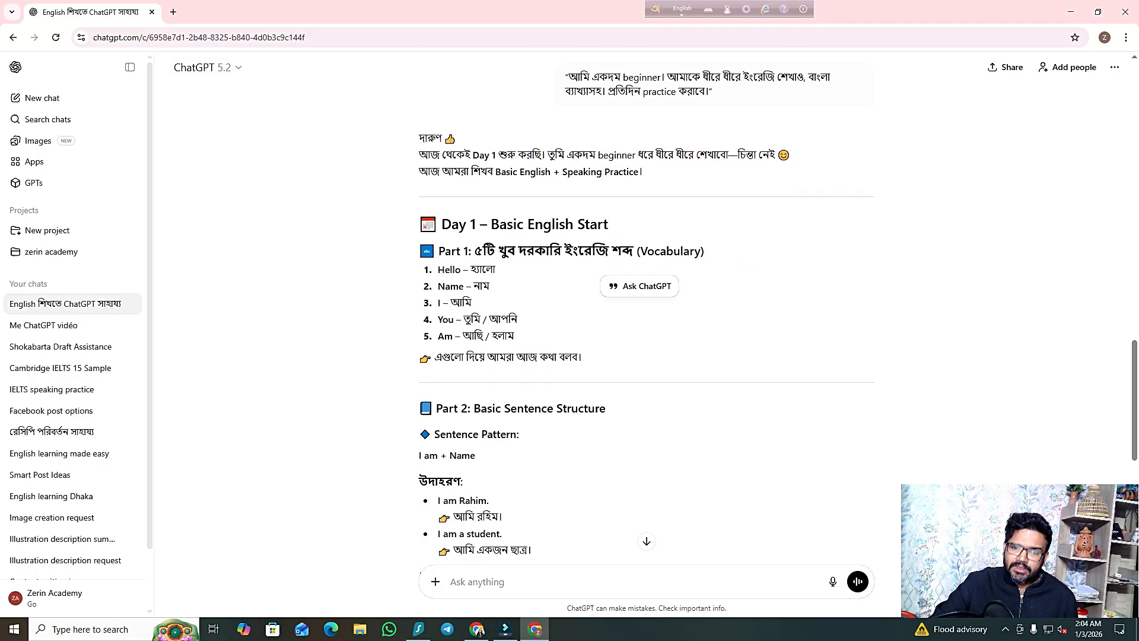
{"action": "scroll", "coordinate": [646, 308], "scroll_direction": "down", "scroll_amount": 2}
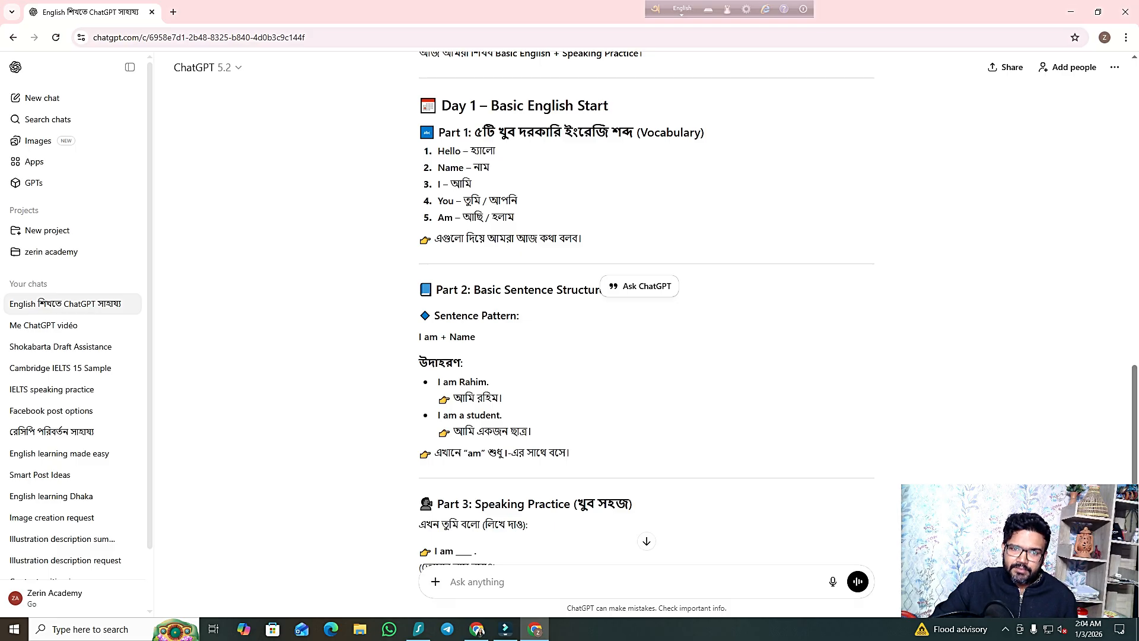
{"action": "left_click_drag", "start_coordinate": [483, 133], "coordinate": [704, 132]}
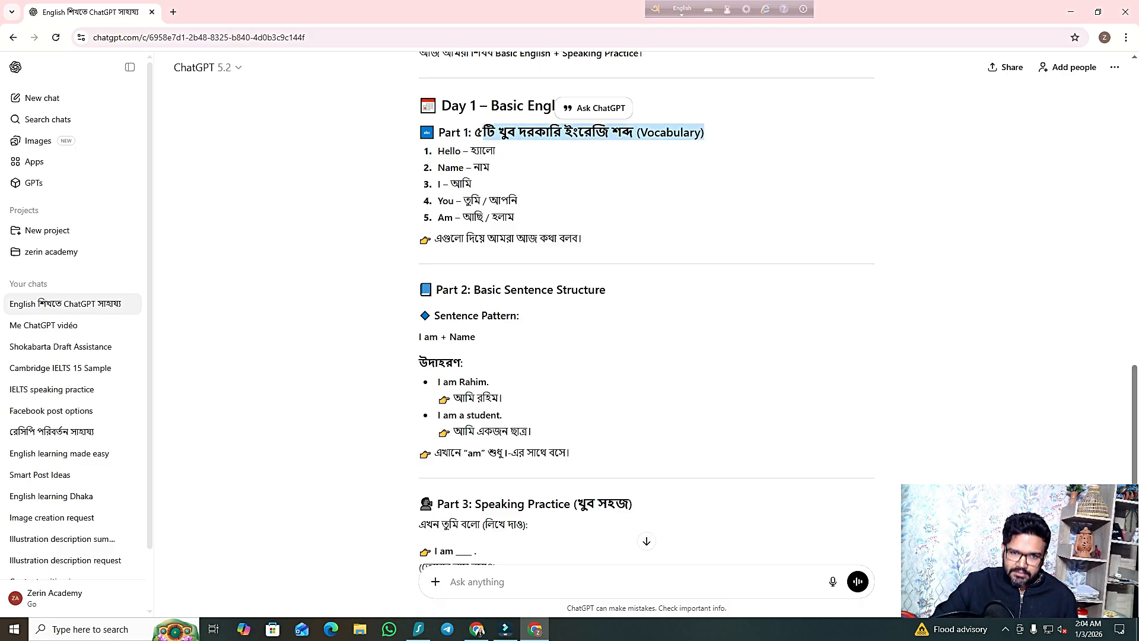
{"action": "scroll", "coordinate": [646, 309], "scroll_direction": "down", "scroll_amount": 7}
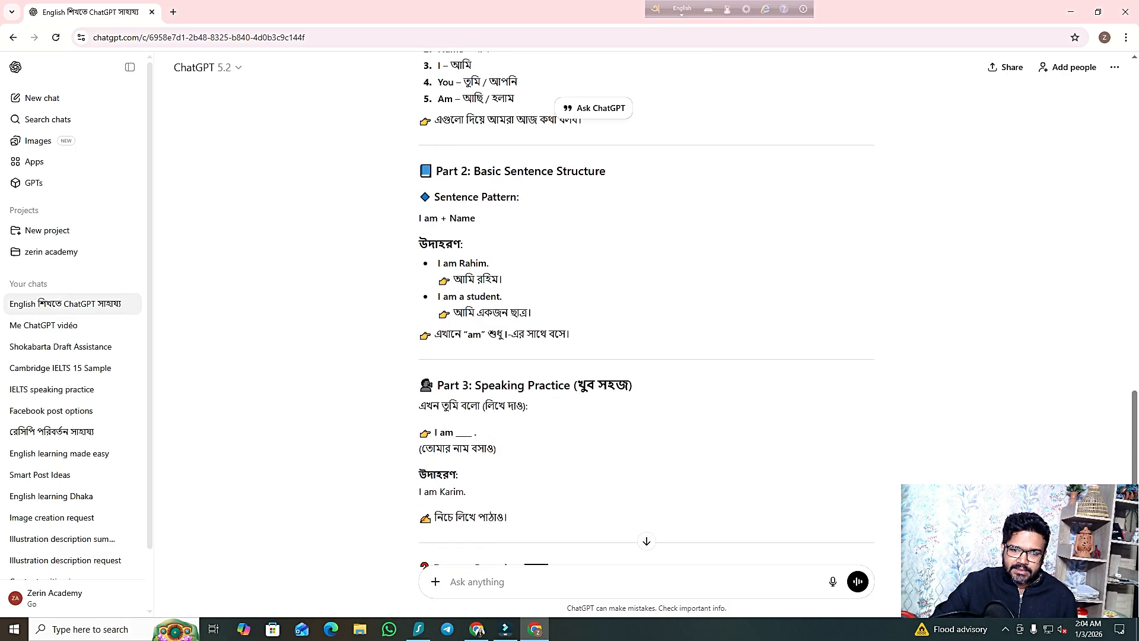
{"action": "scroll", "coordinate": [647, 308], "scroll_direction": "down", "scroll_amount": 3}
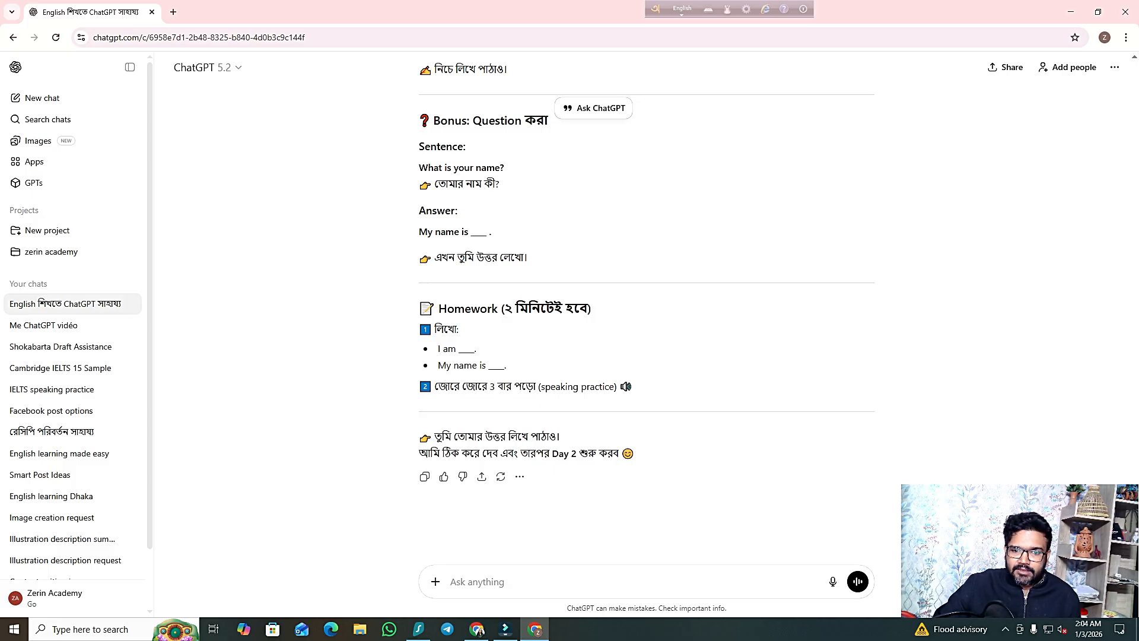
{"action": "scroll", "coordinate": [646, 308], "scroll_direction": "up", "scroll_amount": 18}
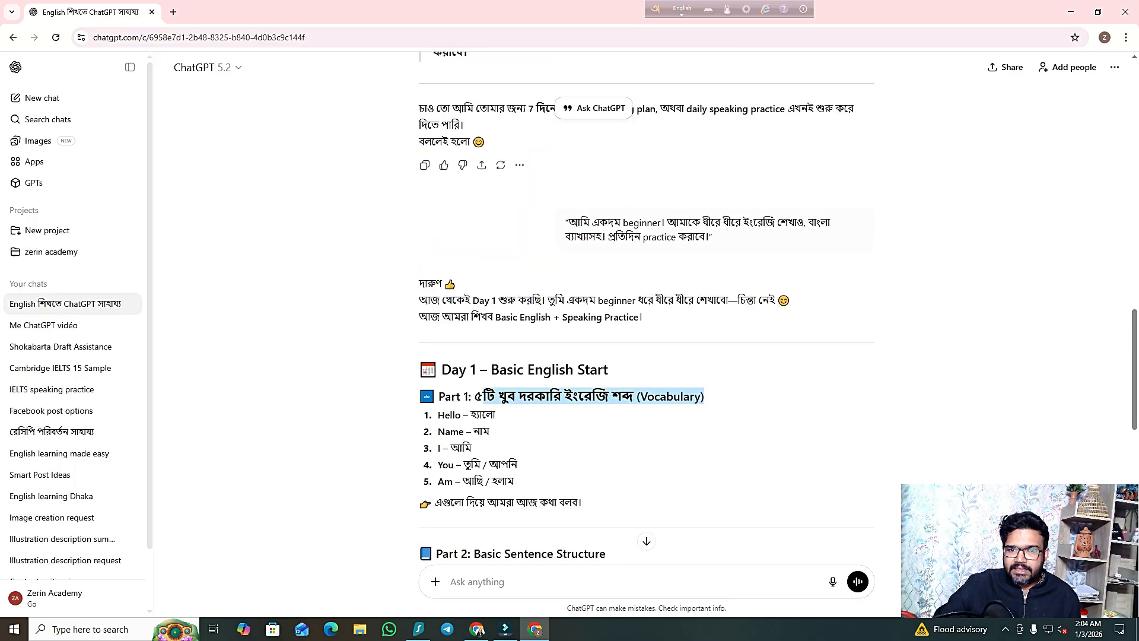
{"action": "scroll", "coordinate": [647, 308], "scroll_direction": "down", "scroll_amount": 4}
{"action": "scroll", "coordinate": [647, 308], "scroll_direction": "down", "scroll_amount": 10}
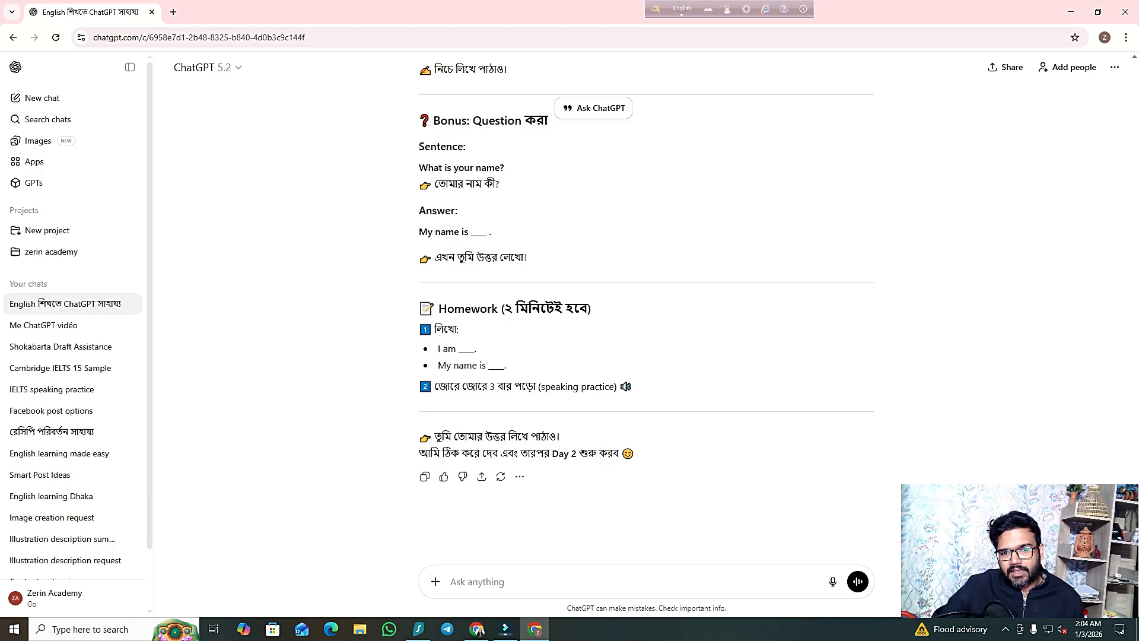
- Send the prompt "ami ssc candidate ebong amar english e onek problem ase.. amake tumi kivabe help korte parba?"
{"action": "left_click", "coordinate": [451, 581]}
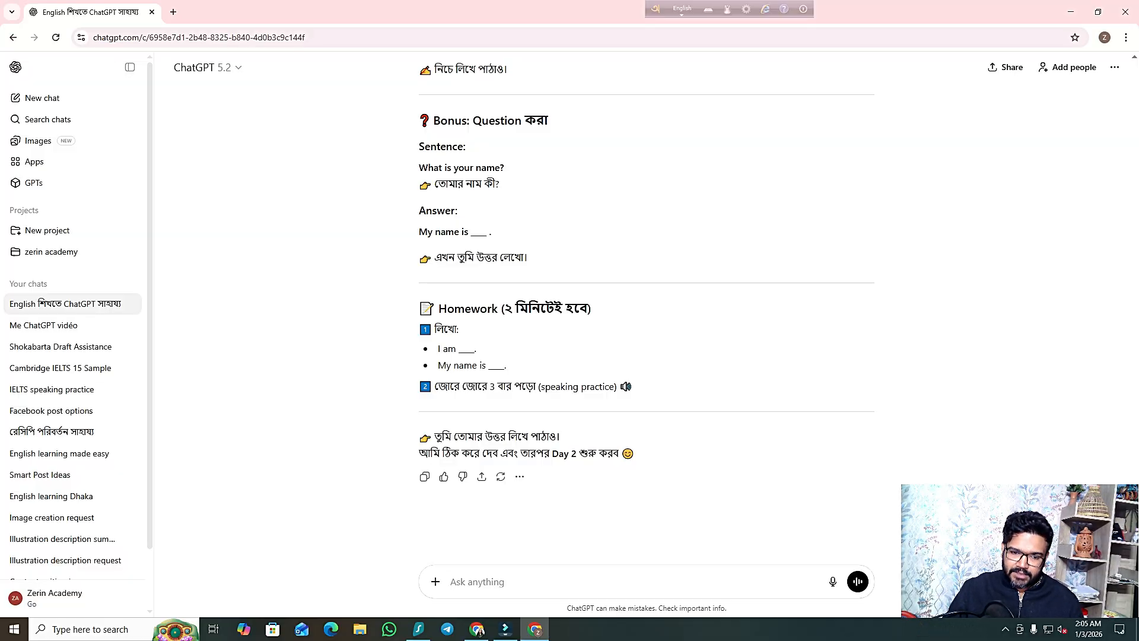
{"action": "type", "text": "ami "}
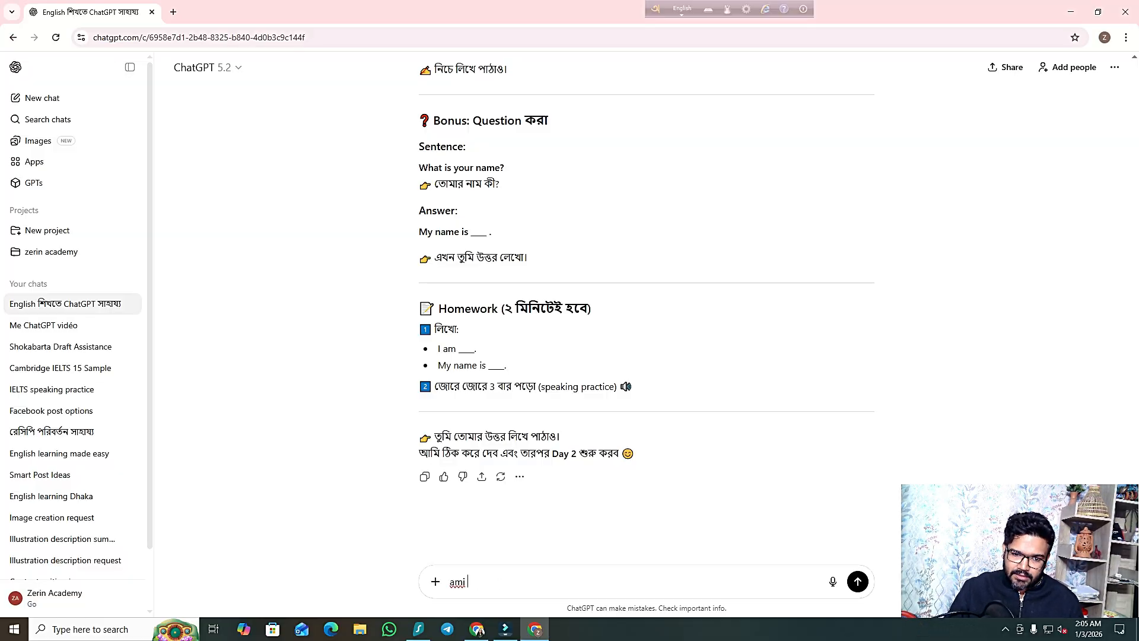
{"action": "type", "text": "ssc "}
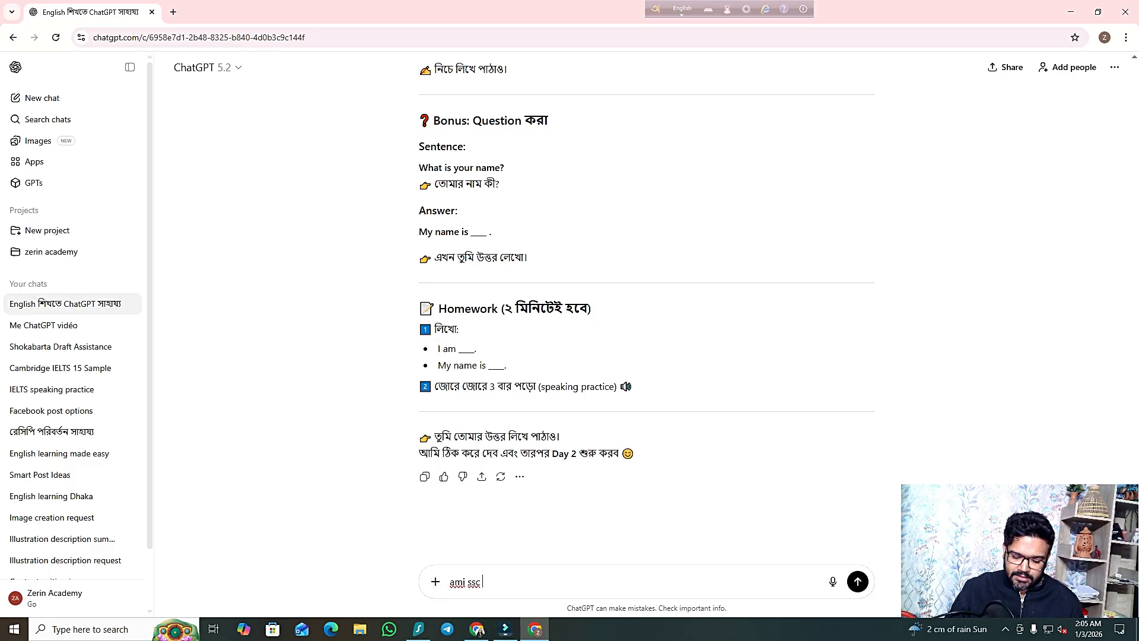
{"action": "type", "text": "candidat"}
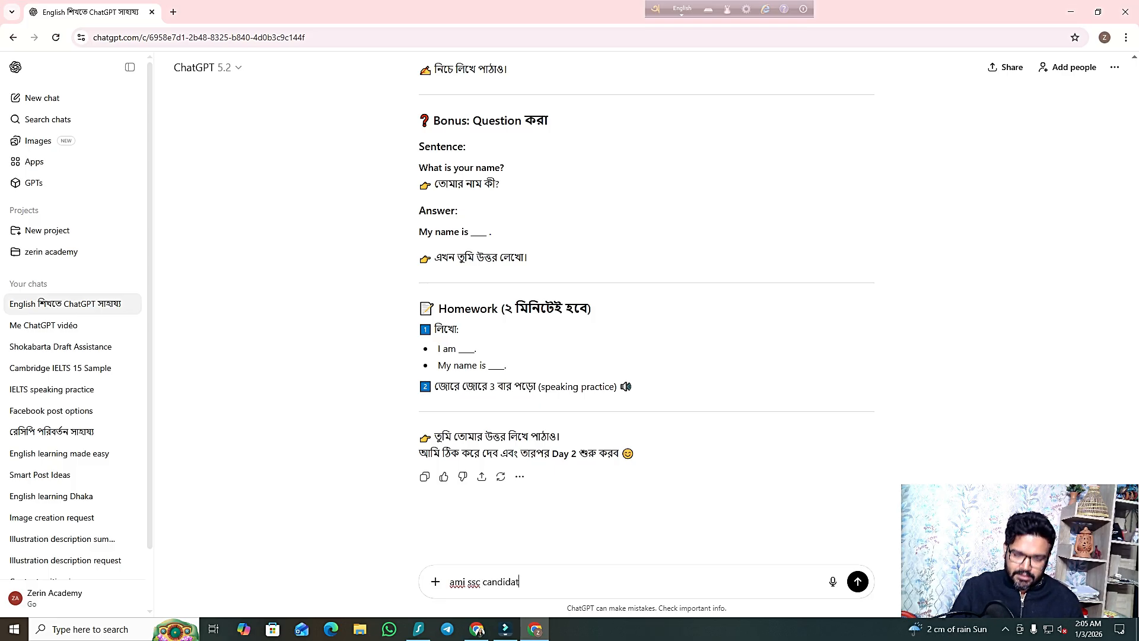
{"action": "type", "text": "e eb"}
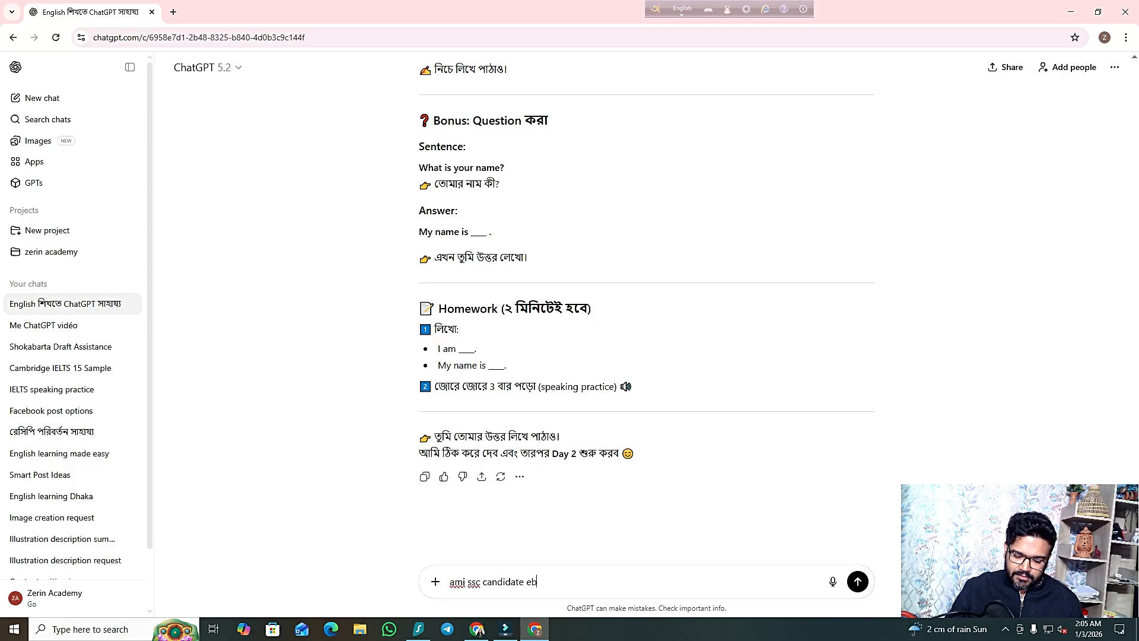
{"action": "type", "text": "ong amar "}
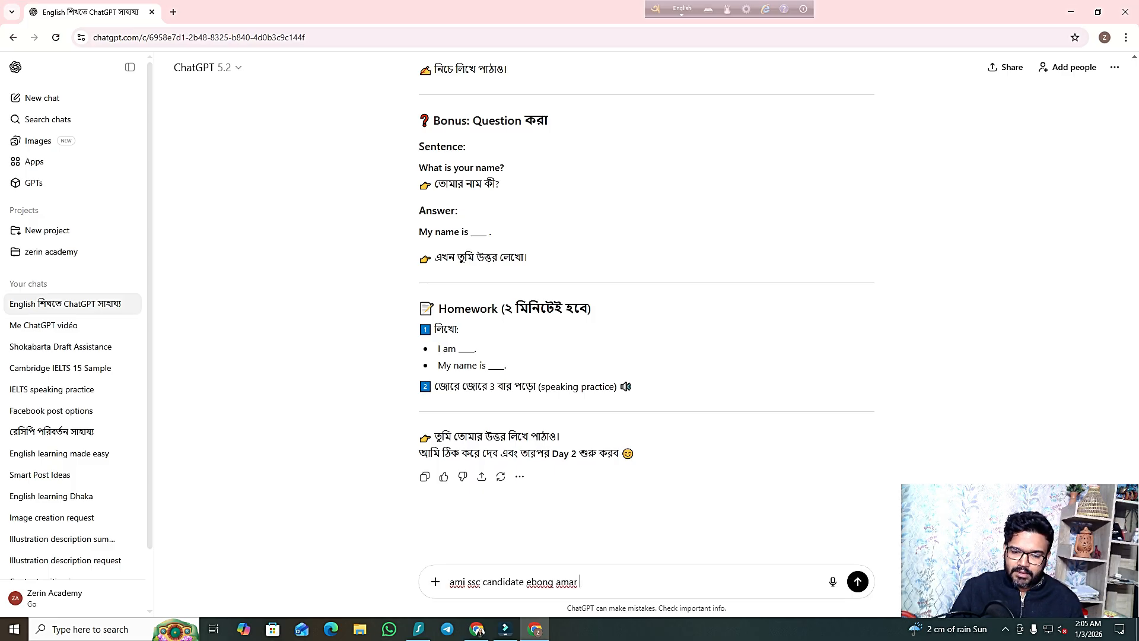
{"action": "type", "text": "english "}
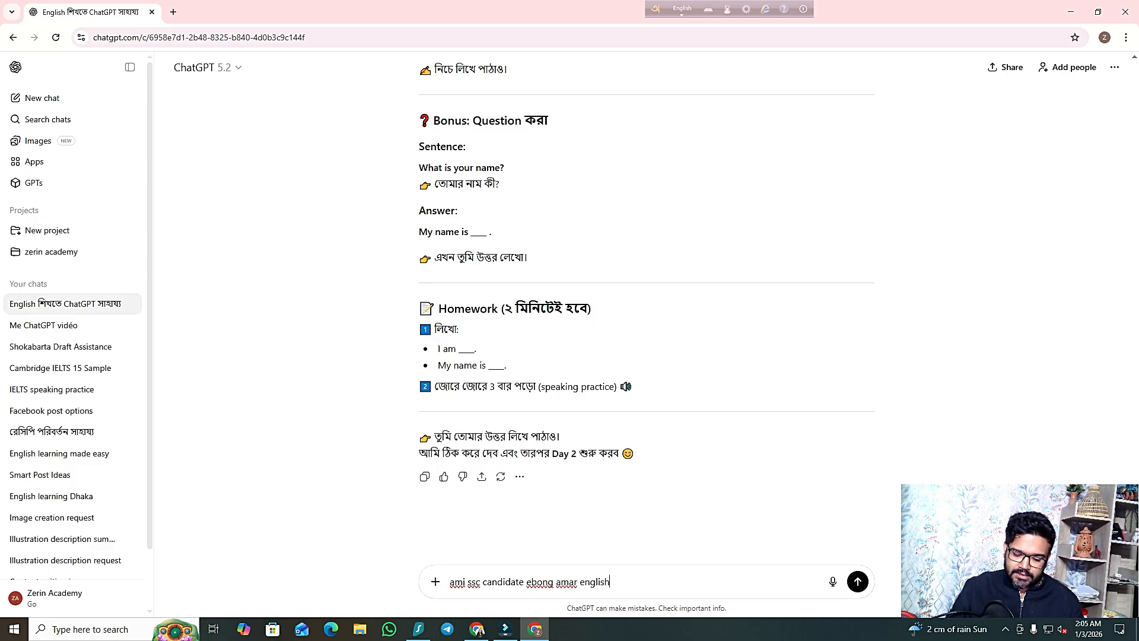
{"action": "type", "text": "e onek "}
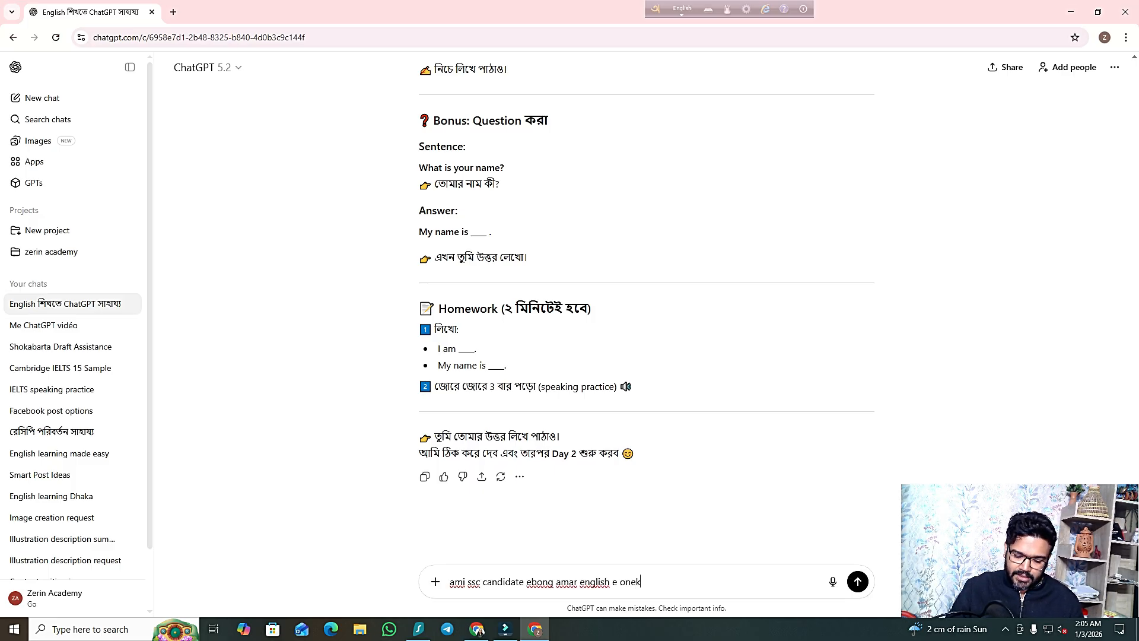
{"action": "type", "text": "proble"}
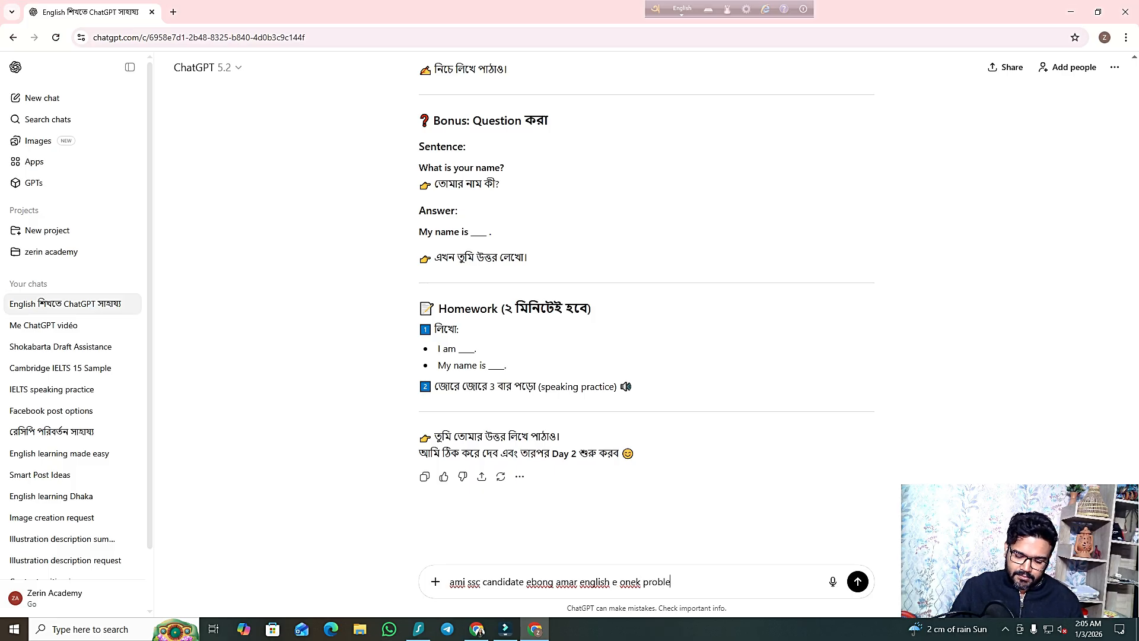
{"action": "type", "text": "m ase.. "}
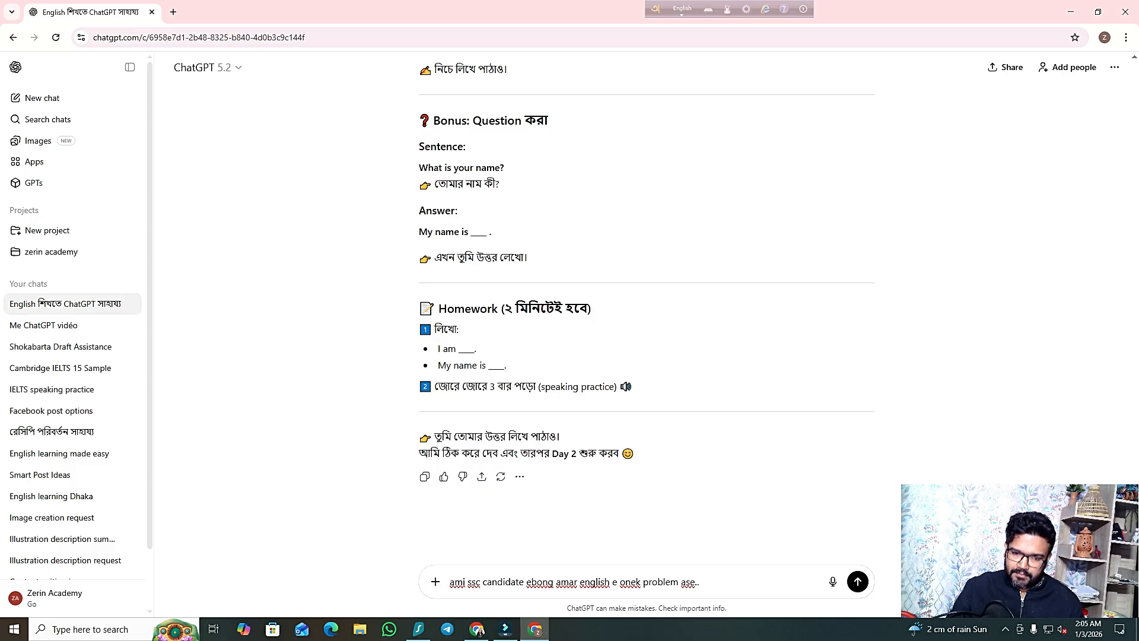
{"action": "type", "text": "amak"}
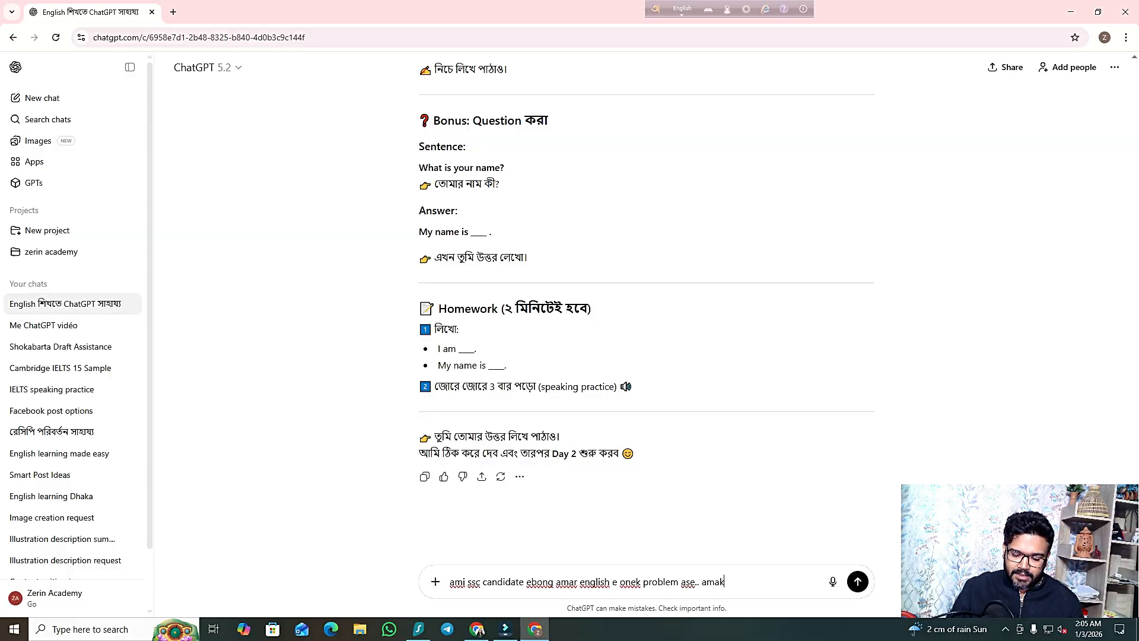
{"action": "type", "text": "e tumi ki"}
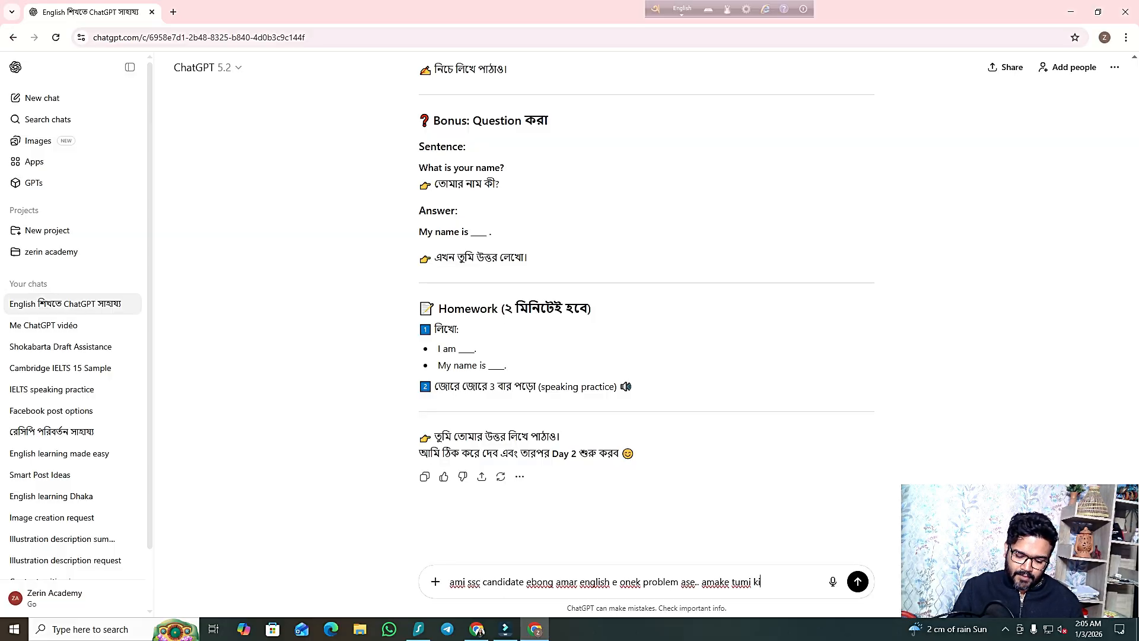
{"action": "type", "text": "vabe help "}
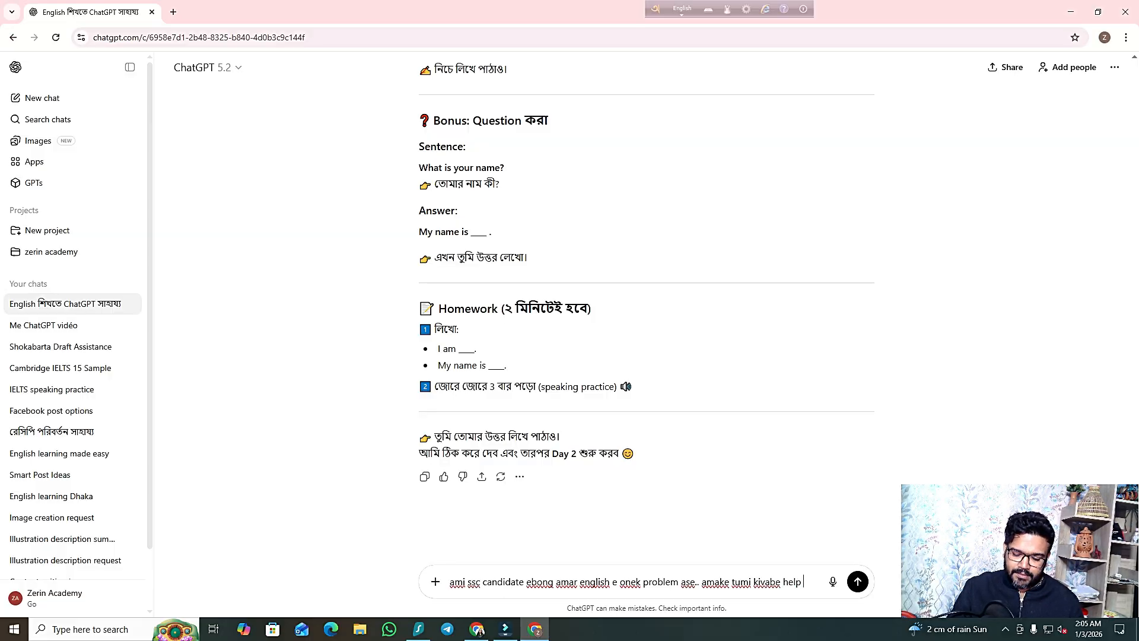
{"action": "type", "text": "korte pa"}
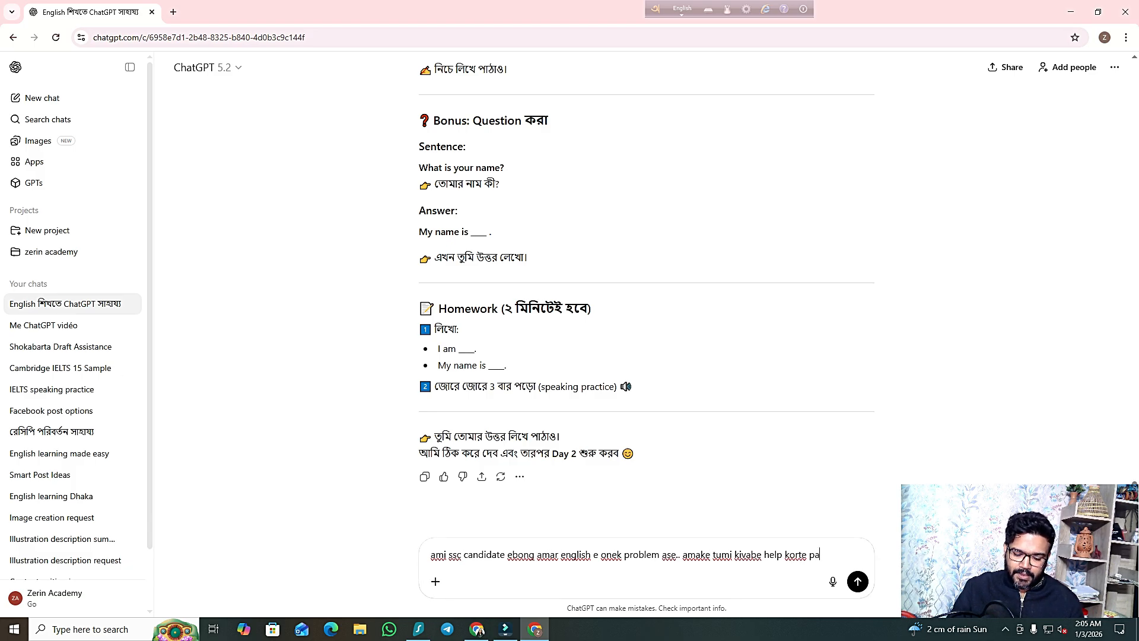
{"action": "type", "text": "rba?"}
{"action": "key", "text": "Return"}
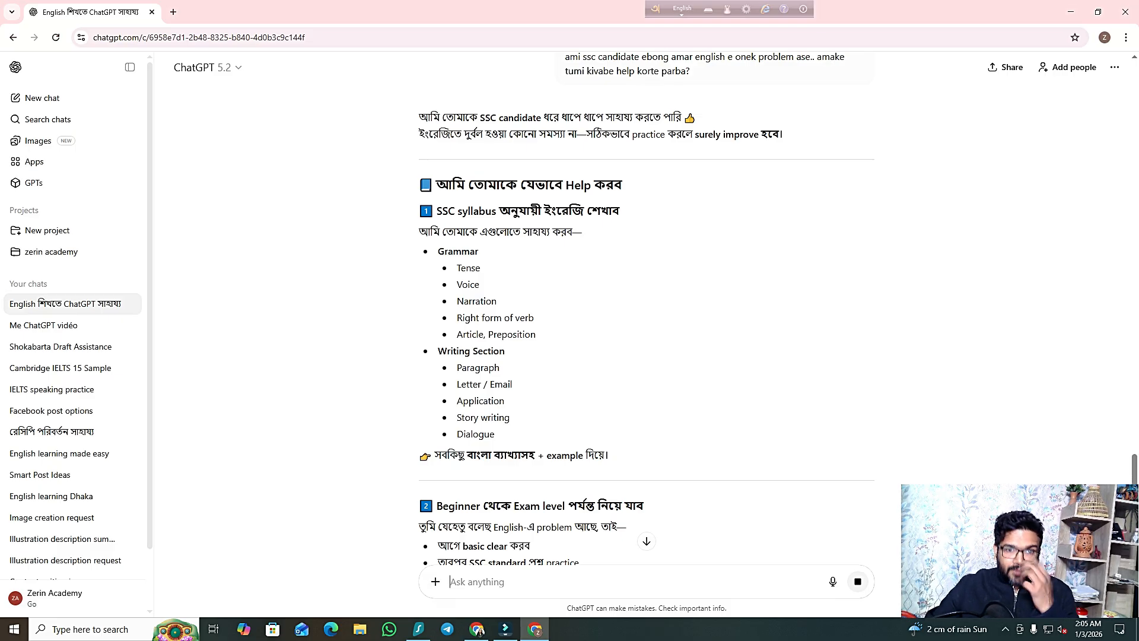
- Read the reply's opening and SSC syllabus grammar topics, highlighting the two opening lines, the syllabus heading and the "Article, Preposition" item
{"action": "scroll", "coordinate": [646, 308], "scroll_direction": "up", "scroll_amount": 2}
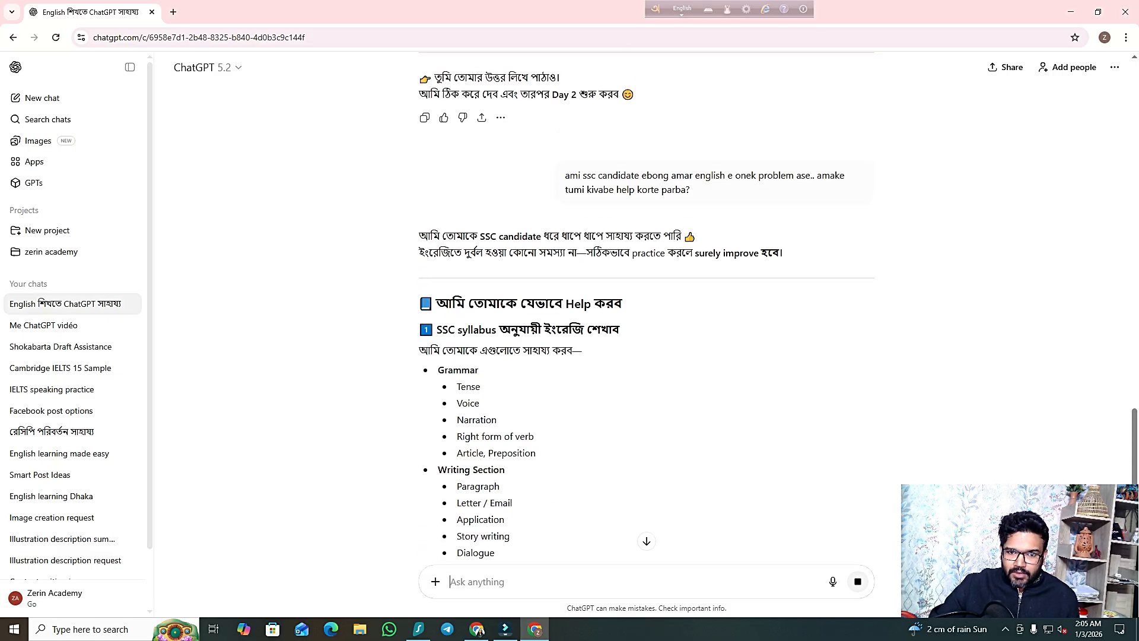
{"action": "left_click_drag", "start_coordinate": [419, 236], "coordinate": [779, 252]}
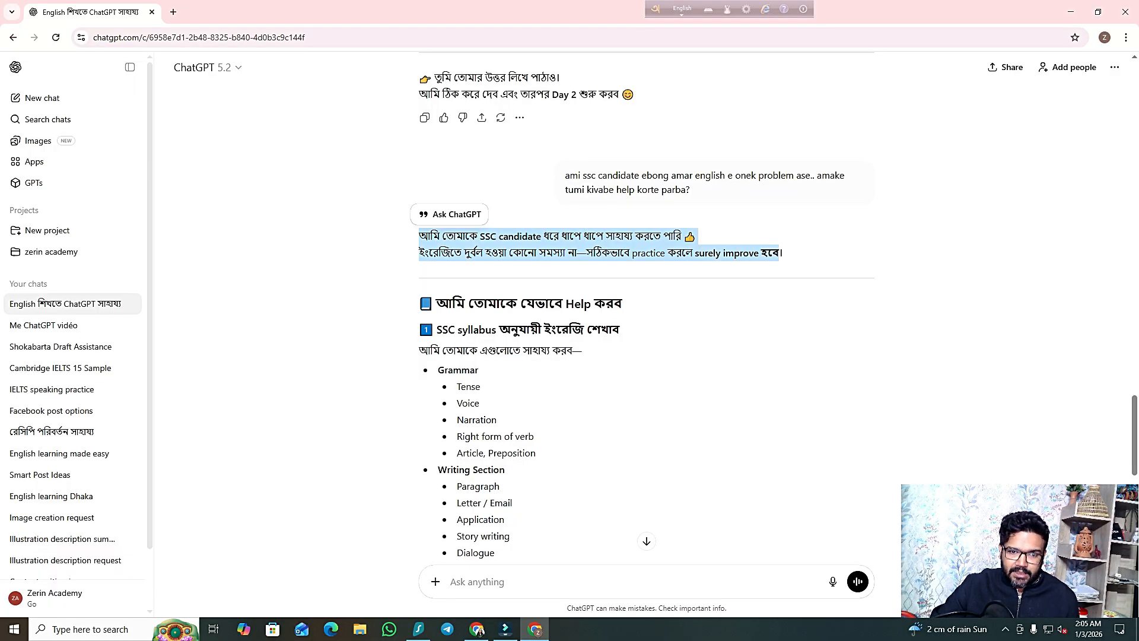
{"action": "scroll", "coordinate": [646, 308], "scroll_direction": "down", "scroll_amount": 2}
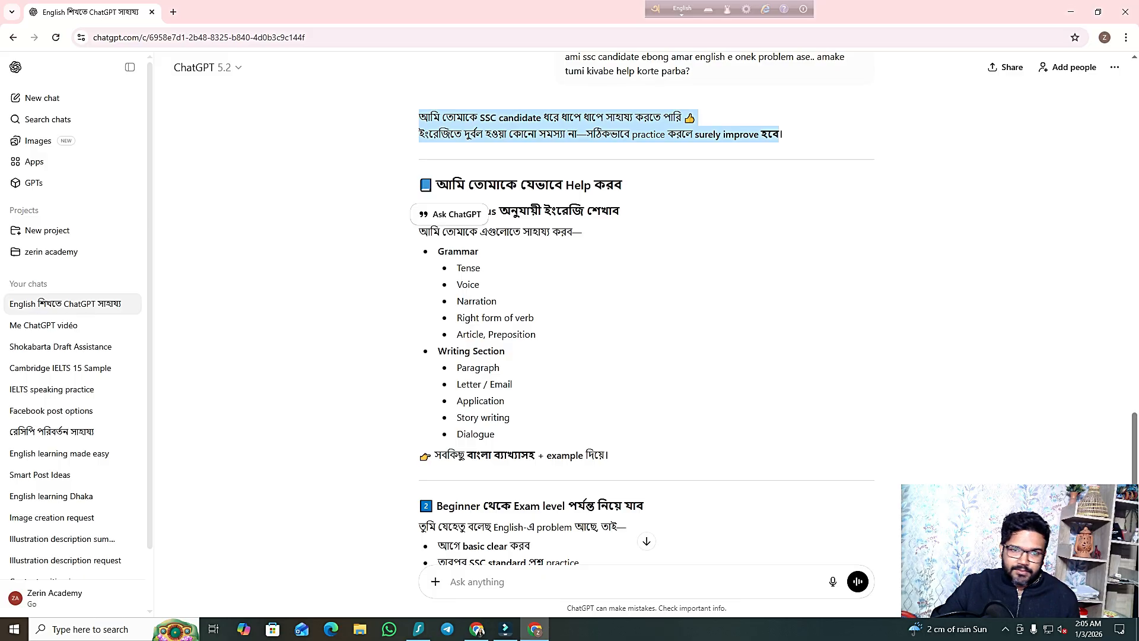
{"action": "left_click", "coordinate": [736, 255]}
{"action": "left_click_drag", "start_coordinate": [467, 211], "coordinate": [619, 211]}
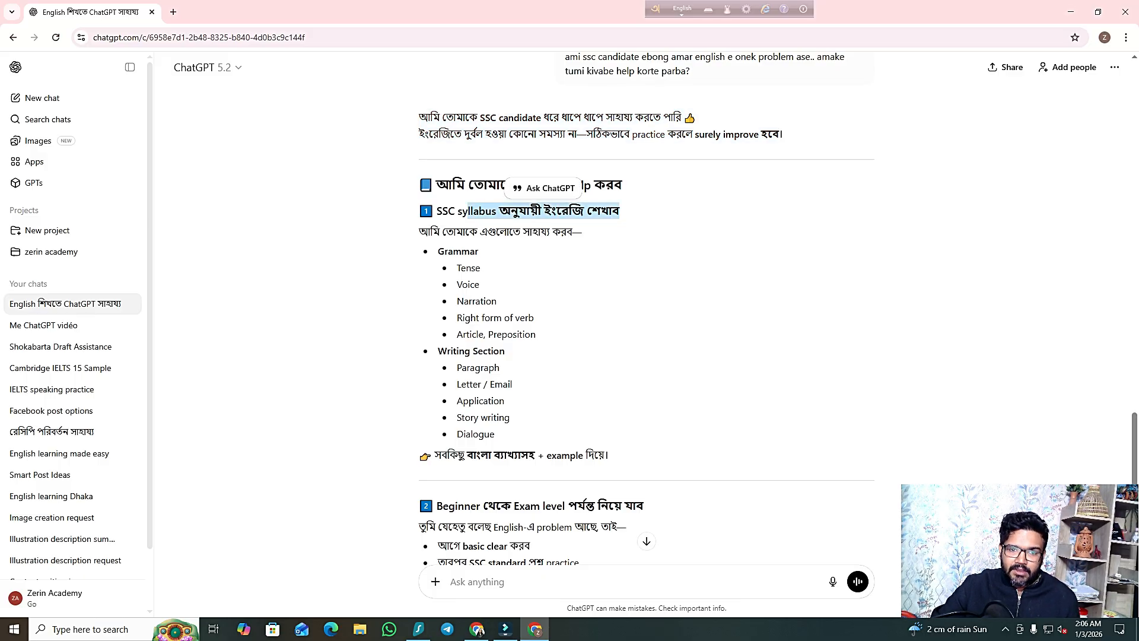
{"action": "left_click_drag", "start_coordinate": [466, 232], "coordinate": [581, 232]}
{"action": "left_click", "coordinate": [623, 249]}
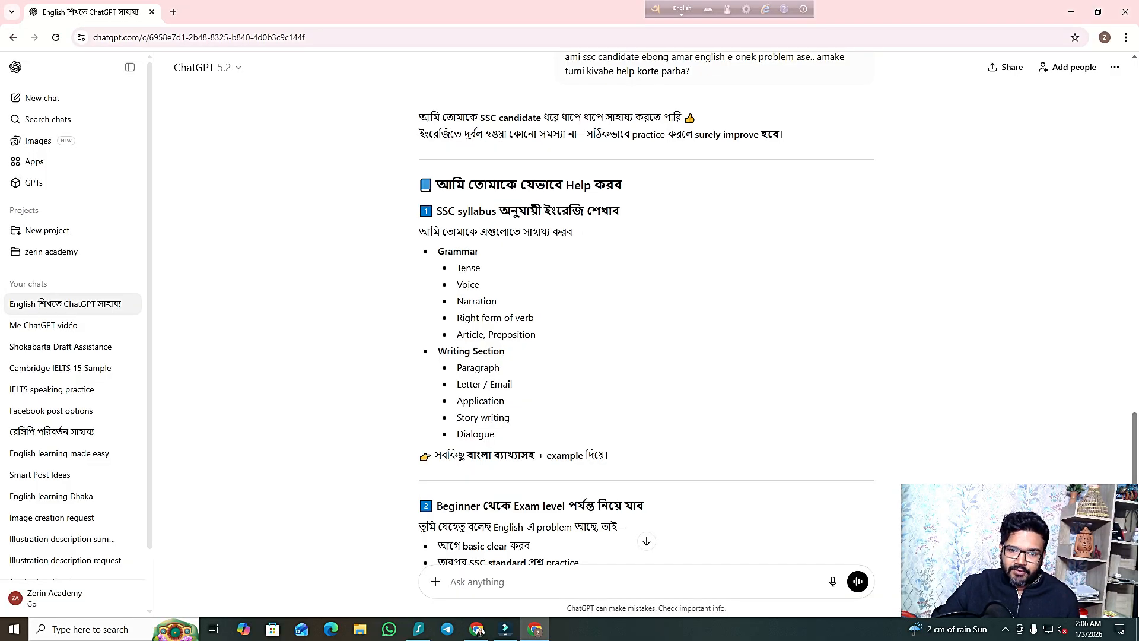
{"action": "left_click_drag", "start_coordinate": [457, 334], "coordinate": [535, 333]}
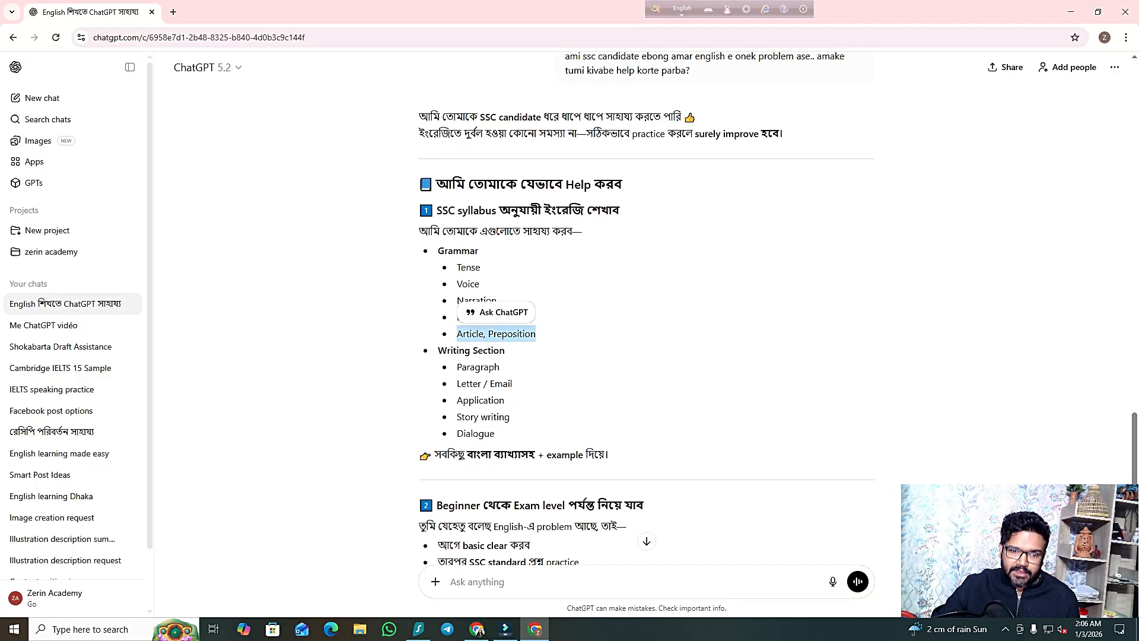
- Read the Writing Section topics, highlighting the list through Dialogue and the line on Bengali explanations with examples
{"action": "scroll", "coordinate": [535, 333], "scroll_direction": "down", "scroll_amount": 1}
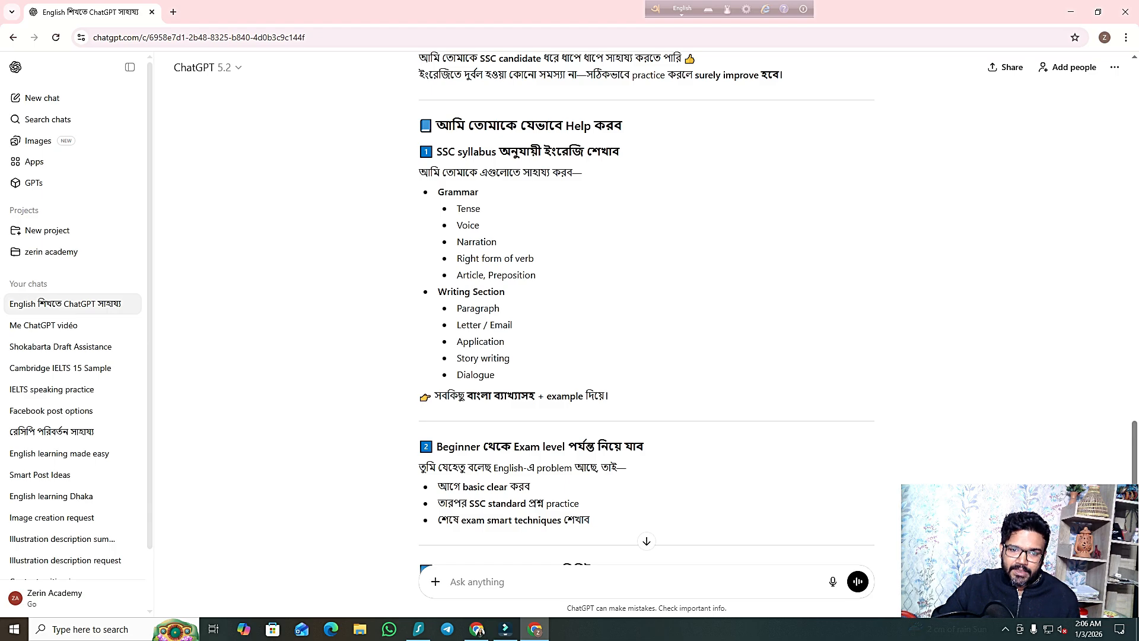
{"action": "left_click_drag", "start_coordinate": [438, 291], "coordinate": [505, 291]}
{"action": "left_click_drag", "start_coordinate": [466, 325], "coordinate": [494, 374]}
{"action": "scroll", "coordinate": [646, 308], "scroll_direction": "down", "scroll_amount": 2}
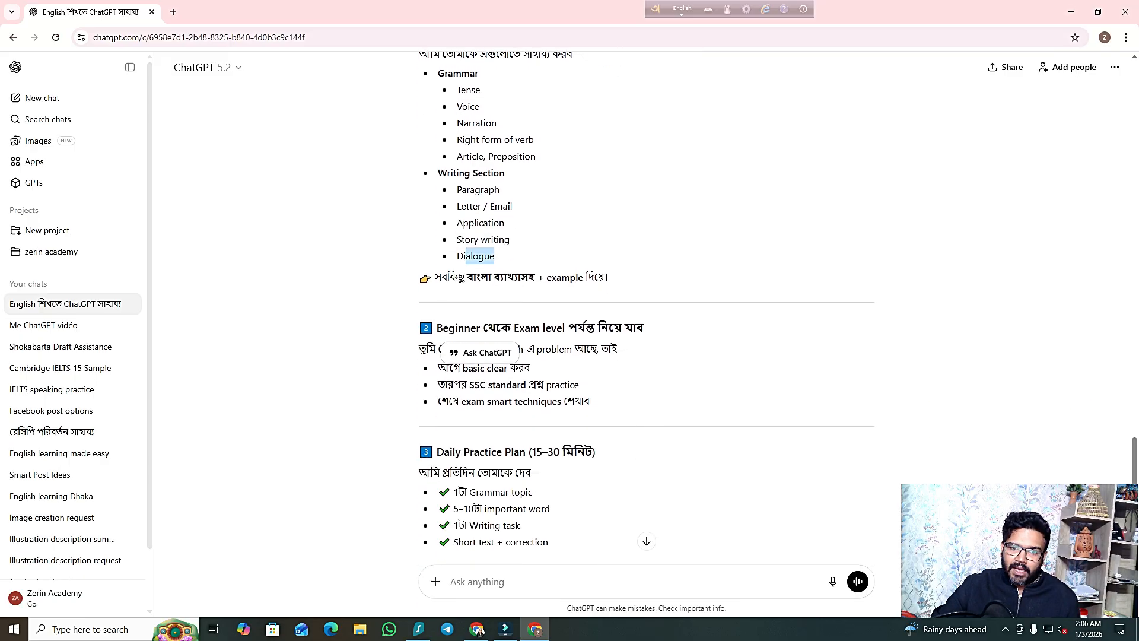
{"action": "left_click_drag", "start_coordinate": [505, 278], "coordinate": [605, 278]}
- Read the section on going from beginner to exam level and highlight its introduction and three bullet points
{"action": "scroll", "coordinate": [605, 278], "scroll_direction": "down", "scroll_amount": 2}
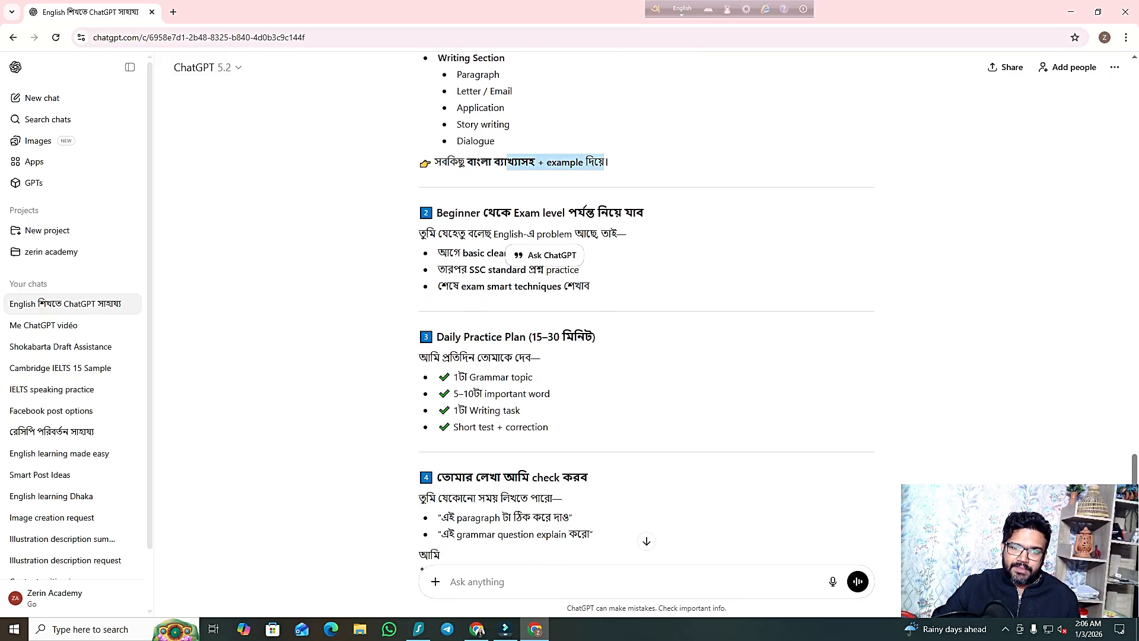
{"action": "left_click", "coordinate": [605, 277]}
{"action": "left_click_drag", "start_coordinate": [542, 209], "coordinate": [531, 249]}
{"action": "left_click", "coordinate": [530, 249]}
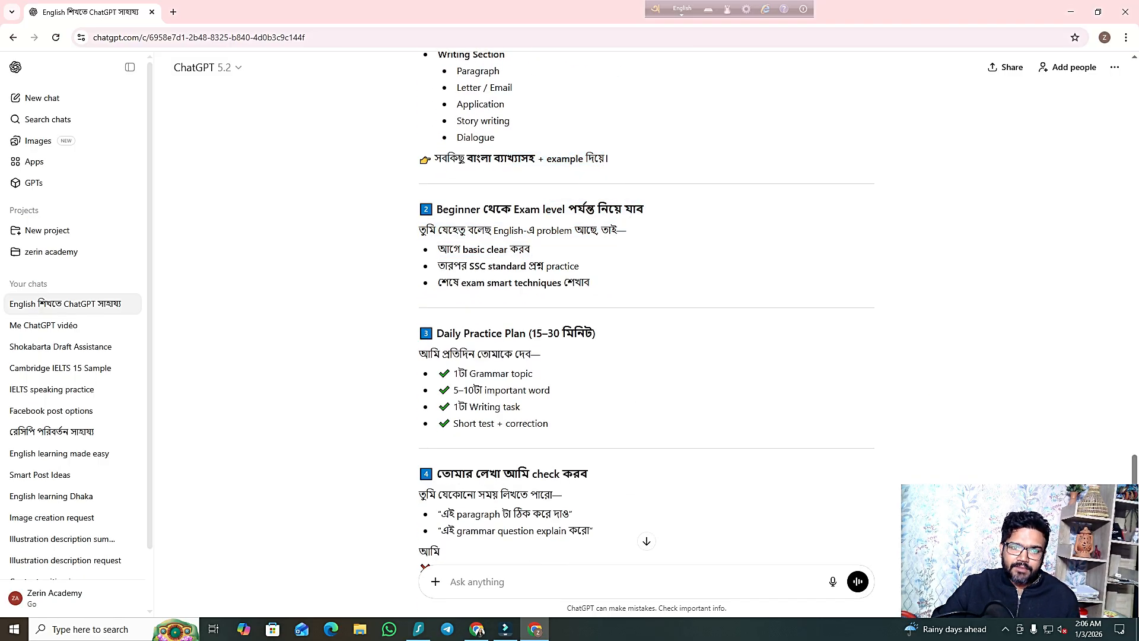
{"action": "left_click_drag", "start_coordinate": [446, 230], "coordinate": [589, 283]}
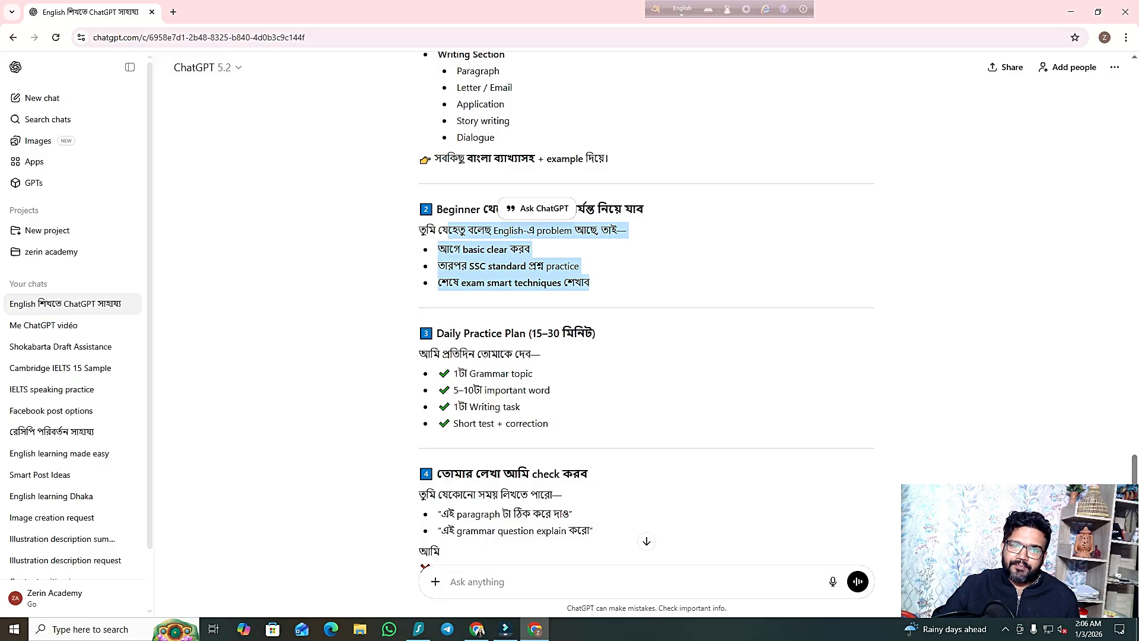
{"action": "left_click", "coordinate": [593, 284]}
- Read the Daily Practice Plan section, highlighting its heading and the grammar, word, writing task and short test items
{"action": "left_click_drag", "start_coordinate": [444, 333], "coordinate": [585, 336]}
{"action": "left_click", "coordinate": [586, 336]}
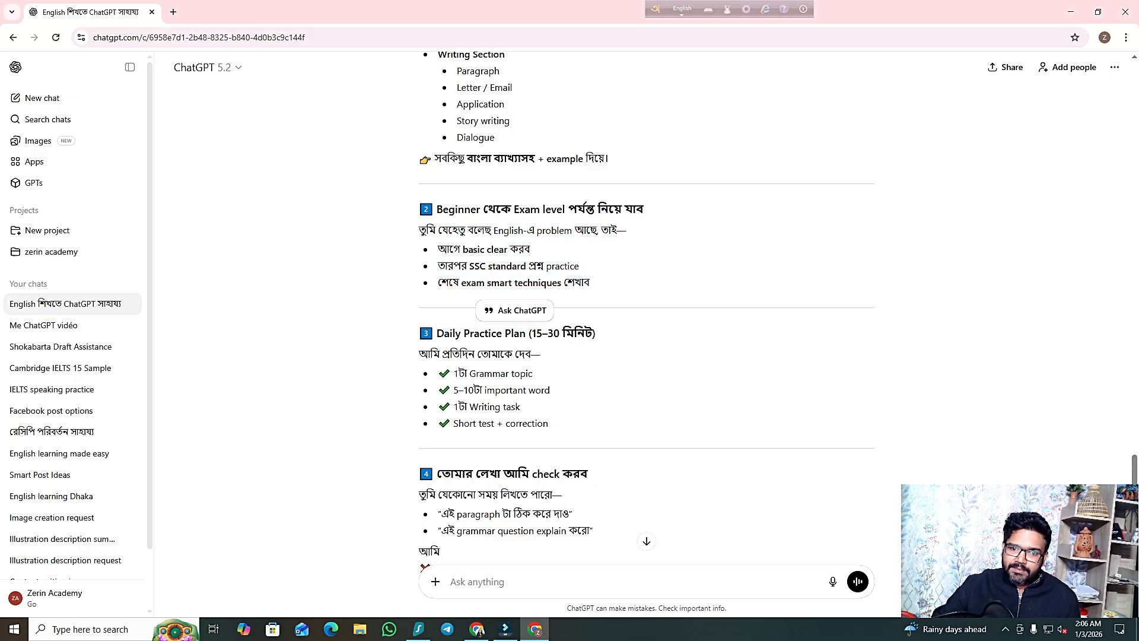
{"action": "scroll", "coordinate": [586, 336], "scroll_direction": "down", "scroll_amount": 1}
{"action": "left_click_drag", "start_coordinate": [469, 315], "coordinate": [551, 331]}
{"action": "left_click", "coordinate": [551, 332]}
{"action": "left_click_drag", "start_coordinate": [454, 348], "coordinate": [520, 347]}
{"action": "left_click", "coordinate": [520, 349]}
{"action": "left_click_drag", "start_coordinate": [454, 363], "coordinate": [548, 363]}
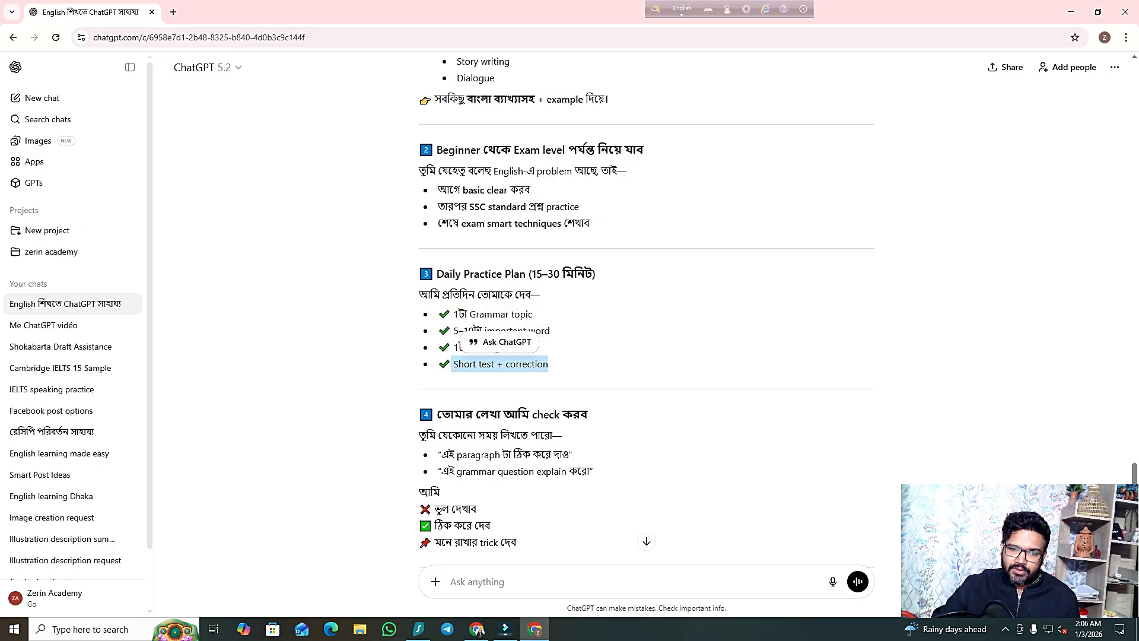
- Read the section on checking the learner's writing, highlighting its heading, both example prompts and the three lines on the feedback offered
{"action": "scroll", "coordinate": [548, 364], "scroll_direction": "down", "scroll_amount": 2}
{"action": "left_click", "coordinate": [548, 364]}
{"action": "left_click_drag", "start_coordinate": [454, 295], "coordinate": [587, 295]}
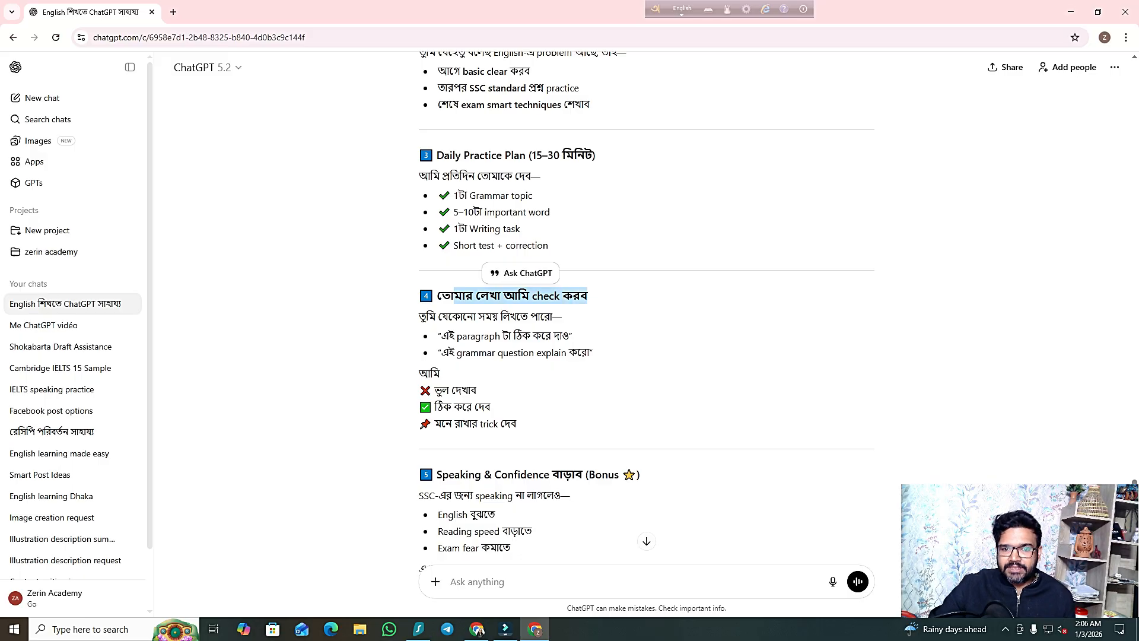
{"action": "left_click", "coordinate": [587, 295]}
{"action": "left_click_drag", "start_coordinate": [437, 336], "coordinate": [573, 336]}
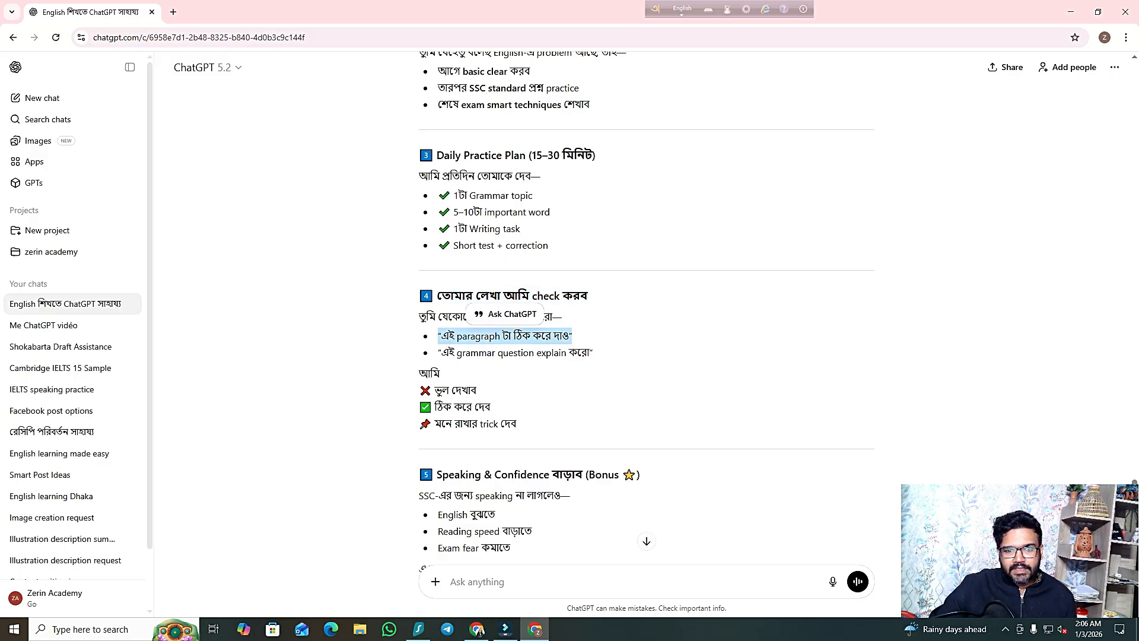
{"action": "left_click", "coordinate": [573, 336]}
{"action": "left_click_drag", "start_coordinate": [437, 352], "coordinate": [593, 353]}
{"action": "left_click", "coordinate": [593, 352]}
{"action": "left_click_drag", "start_coordinate": [419, 386], "coordinate": [516, 424]}
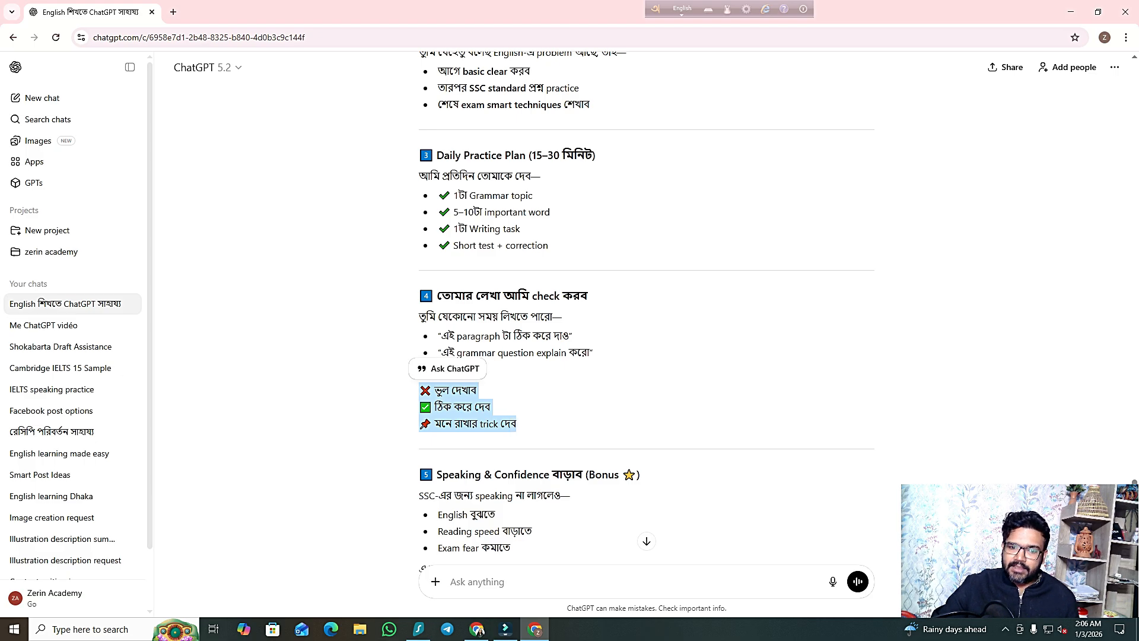
- Highlight the Speaking & Confidence bonus heading, examine that section, and return to the Daily Practice Plan part of the reply
{"action": "scroll", "coordinate": [516, 425], "scroll_direction": "down", "scroll_amount": 3}
{"action": "left_click", "coordinate": [516, 425]}
{"action": "left_click_drag", "start_coordinate": [434, 296], "coordinate": [640, 298]}
{"action": "left_click", "coordinate": [640, 298]}
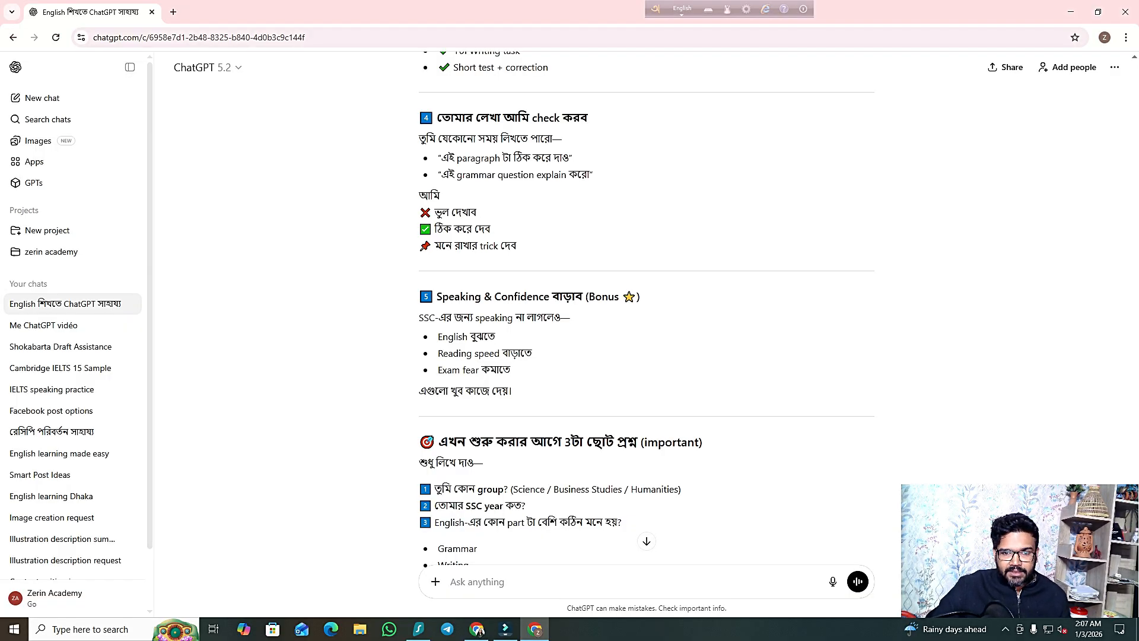
{"action": "scroll", "coordinate": [646, 313], "scroll_direction": "up", "scroll_amount": 9}
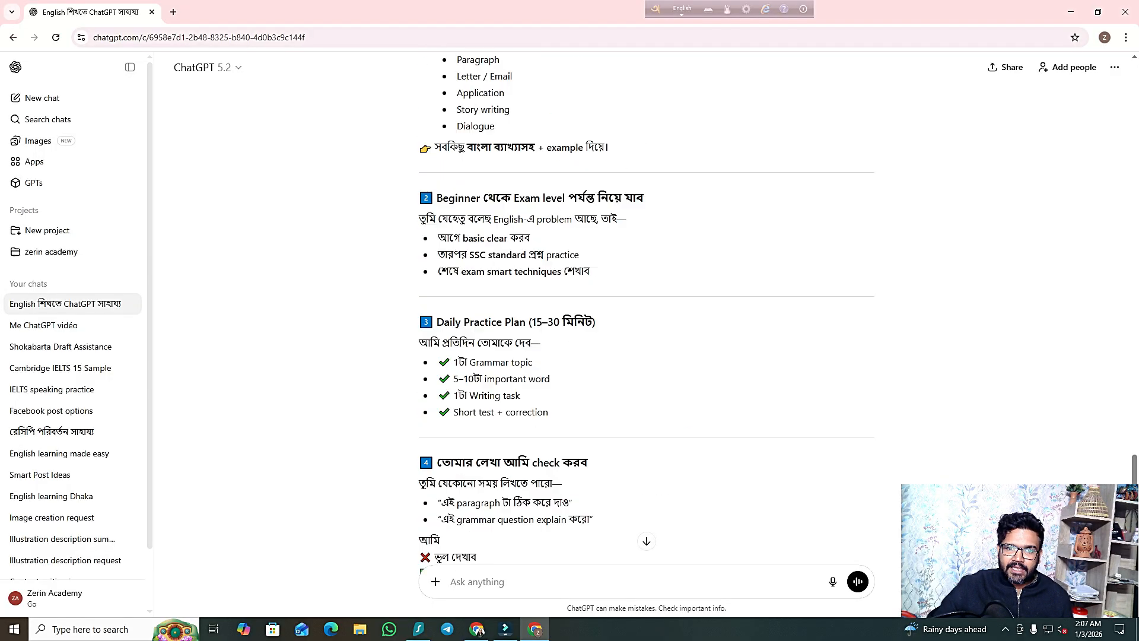
- Highlight the whole SSC syllabus section of the reply, followed by its Grammar and Writing Section topic lists together
{"action": "left_click_drag", "start_coordinate": [610, 336], "coordinate": [419, 91]}
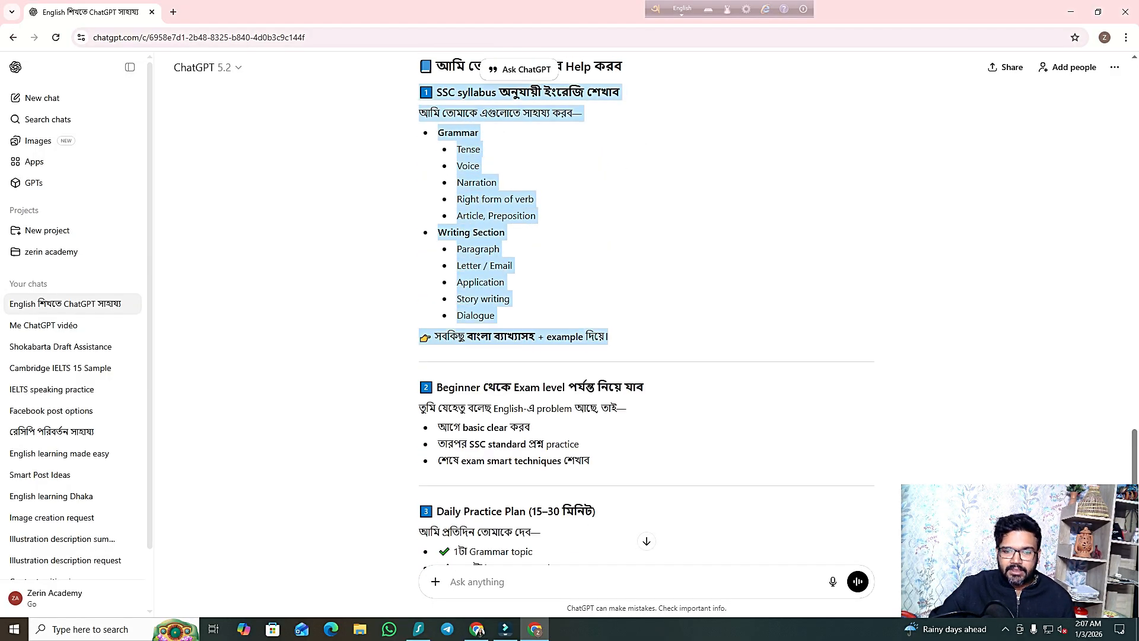
{"action": "left_click", "coordinate": [419, 92]}
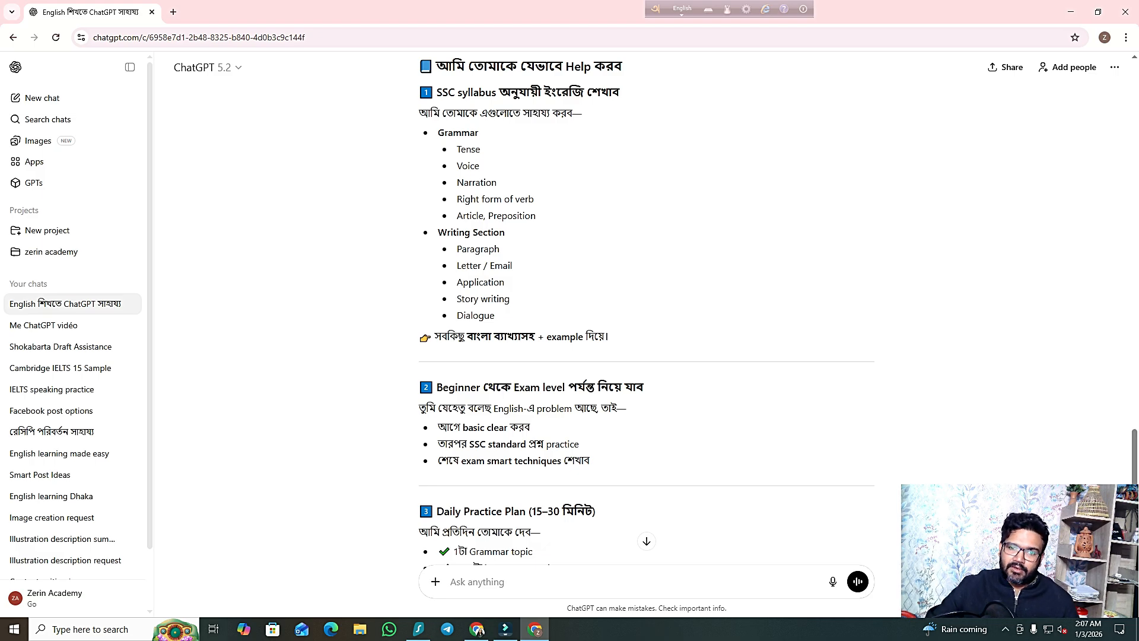
{"action": "left_click_drag", "start_coordinate": [505, 232], "coordinate": [438, 132]}
{"action": "left_click", "coordinate": [570, 196]}
{"action": "left_click_drag", "start_coordinate": [496, 316], "coordinate": [438, 130]}
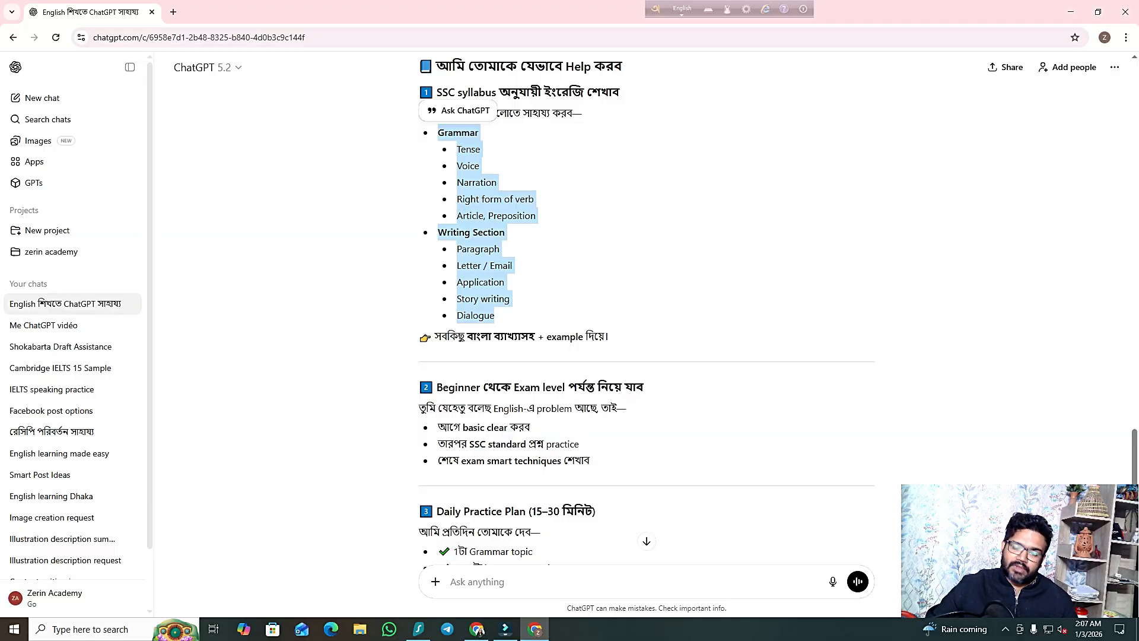
{"action": "key", "text": "Escape"}
{"action": "left_click_drag", "start_coordinate": [521, 336], "coordinate": [437, 132]}
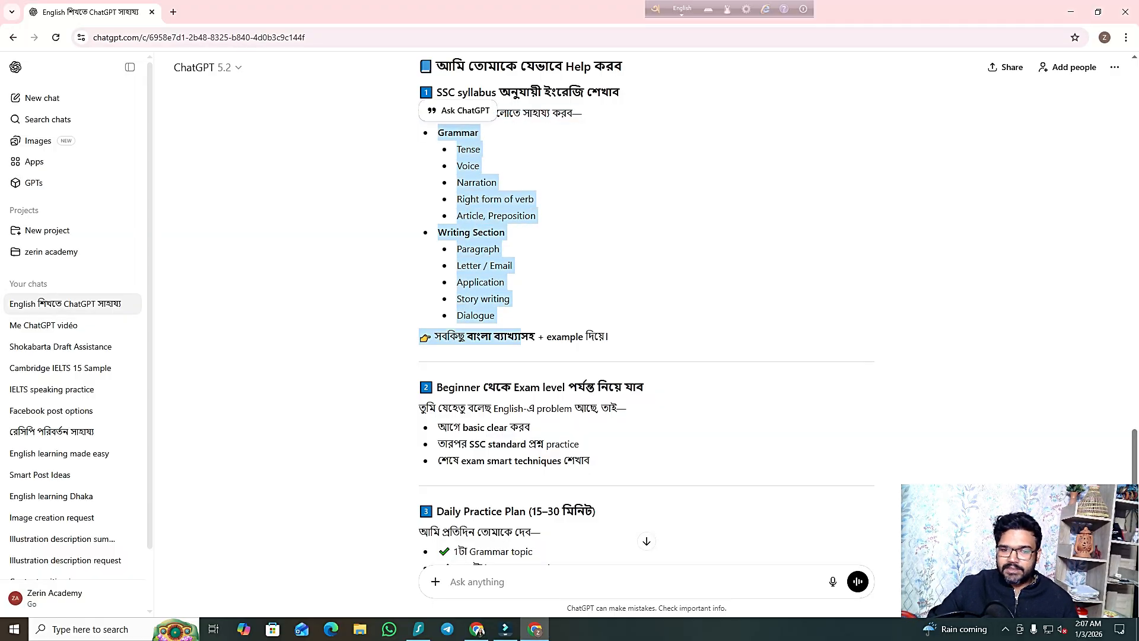
{"action": "key", "text": "Escape"}
{"action": "left_click_drag", "start_coordinate": [496, 315], "coordinate": [437, 130]}
{"action": "key", "text": "Escape"}
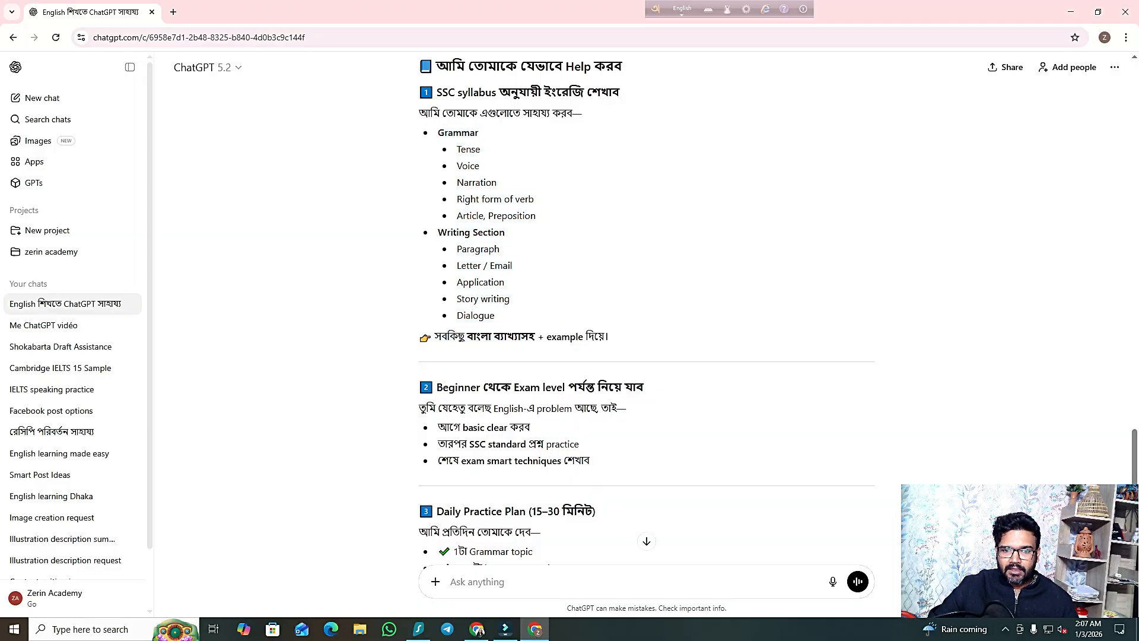
- Highlight the Grammar list down to Article, Preposition, followed by the Writing Section list down to Dialogue, clearing each selection
{"action": "left_click_drag", "start_coordinate": [536, 217], "coordinate": [438, 132]}
{"action": "key", "text": "Escape"}
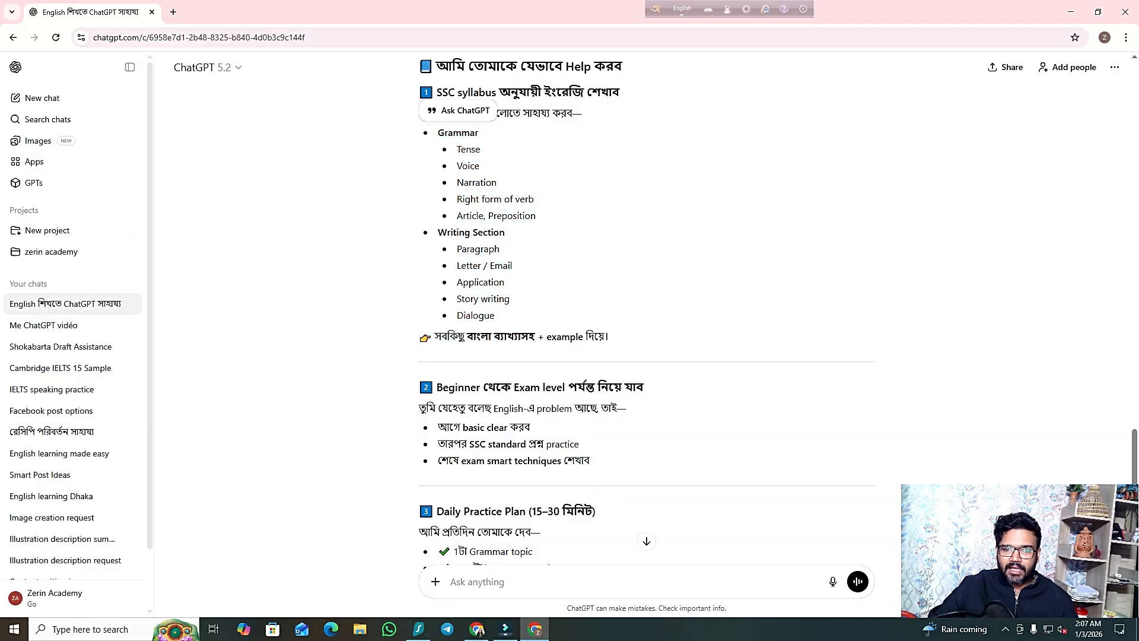
{"action": "left_click_drag", "start_coordinate": [496, 315], "coordinate": [437, 231]}
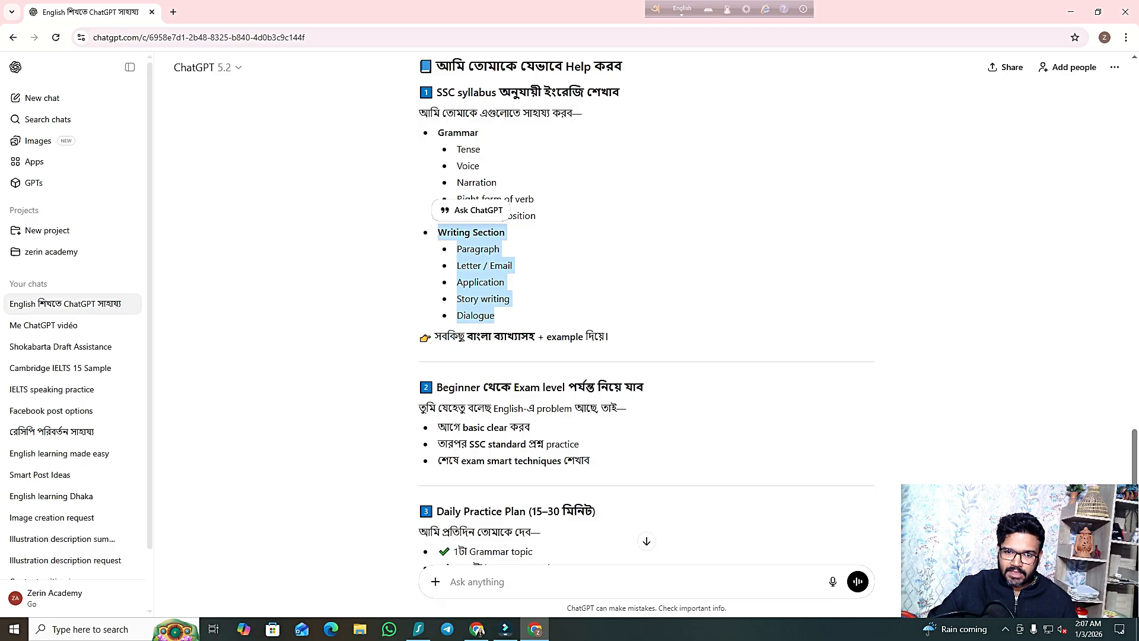
{"action": "key", "text": "Escape"}
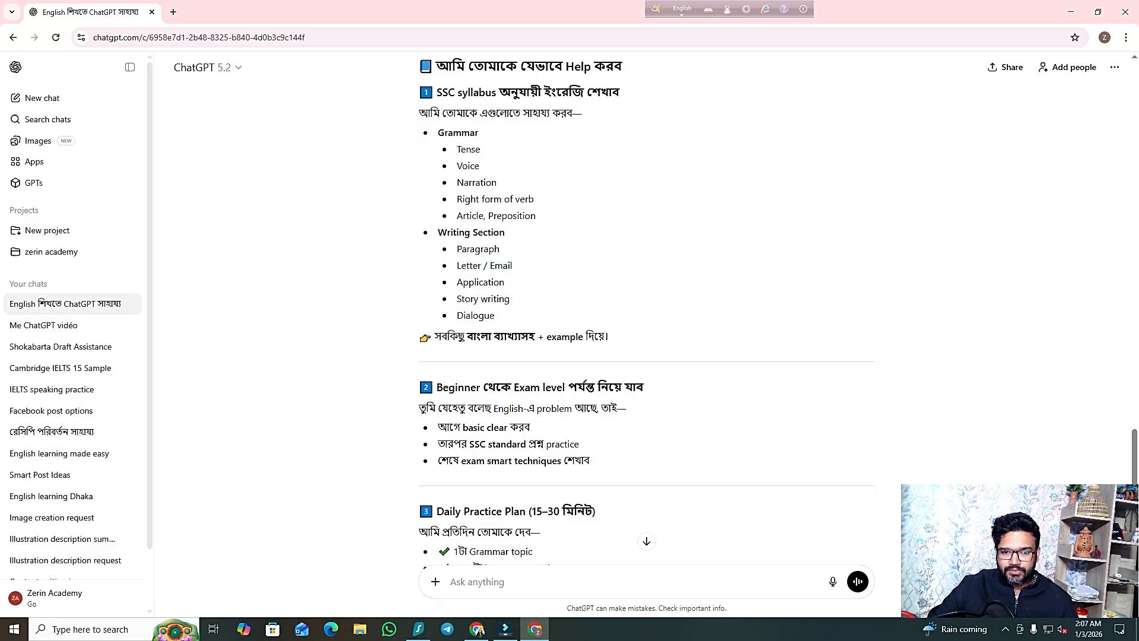
- Go to the end of the reply and highlight from the memory trick line through the closing personal SSC English study plan offer
{"action": "scroll", "coordinate": [646, 312], "scroll_direction": "down", "scroll_amount": 6}
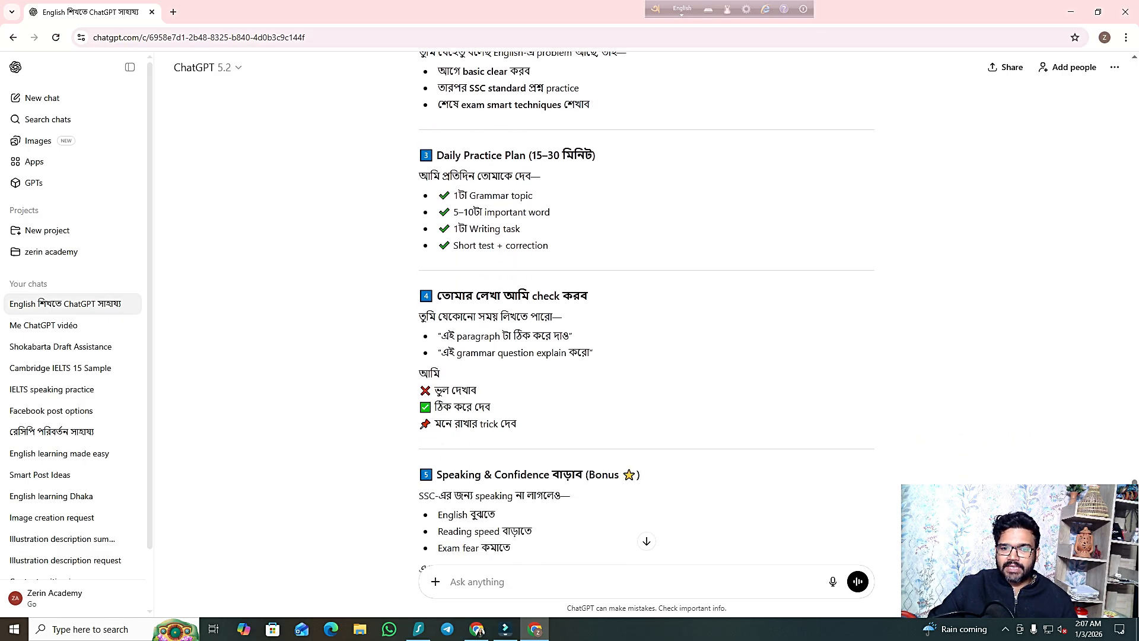
{"action": "scroll", "coordinate": [646, 309], "scroll_direction": "down", "scroll_amount": 5}
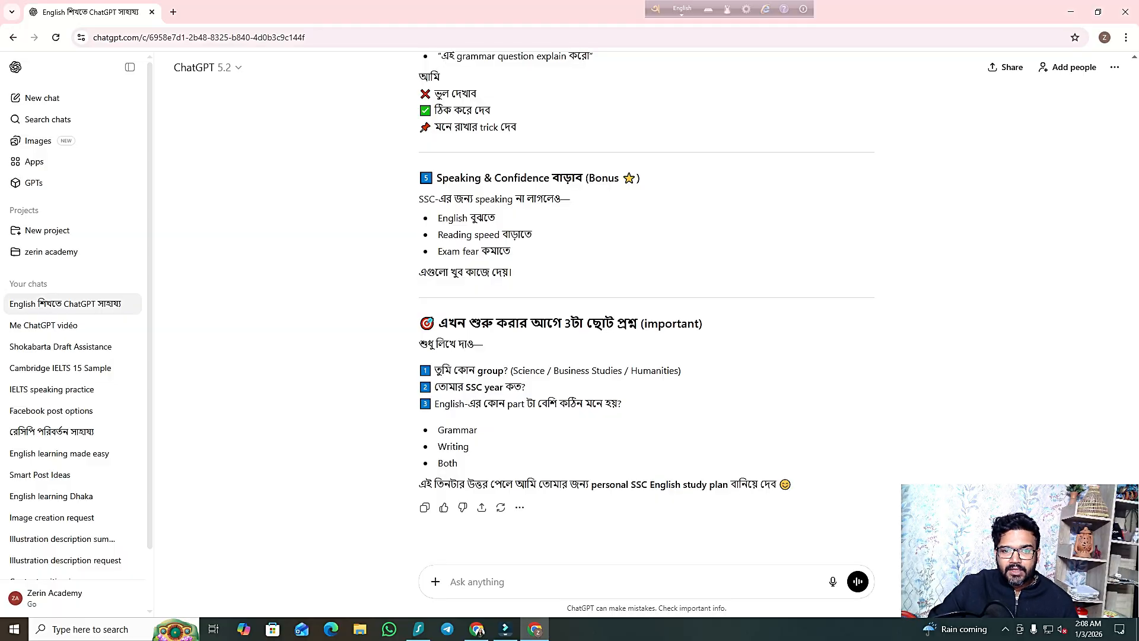
{"action": "left_click_drag", "start_coordinate": [791, 484], "coordinate": [436, 127]}
{"action": "left_click", "coordinate": [436, 127]}
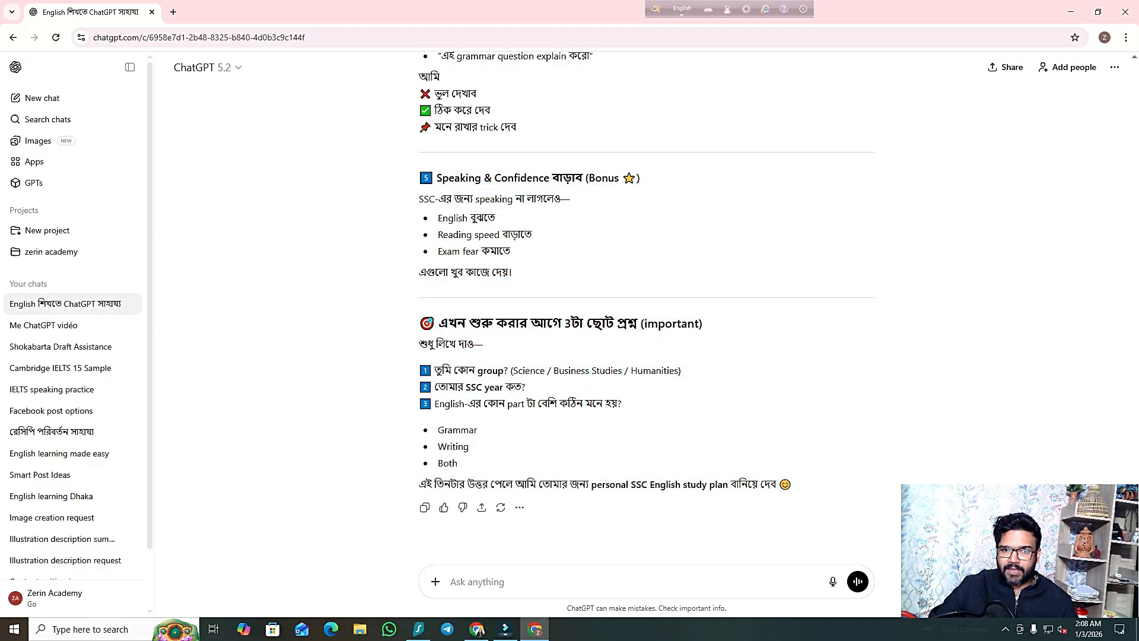
- Look back over the reply between its final questions and the SSC syllabus section, and mark the Paragraph topic under Writing Section
{"action": "scroll", "coordinate": [646, 296], "scroll_direction": "up", "scroll_amount": 10}
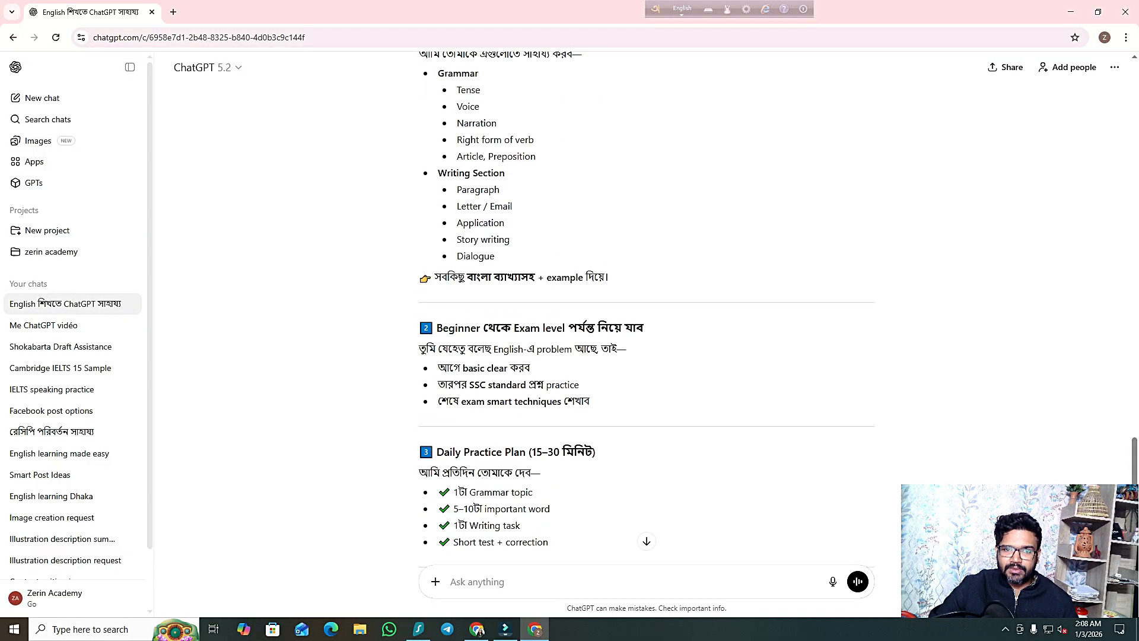
{"action": "scroll", "coordinate": [646, 297], "scroll_direction": "down", "scroll_amount": 10}
{"action": "scroll", "coordinate": [646, 296], "scroll_direction": "up", "scroll_amount": 10}
{"action": "scroll", "coordinate": [646, 308], "scroll_direction": "down", "scroll_amount": 6}
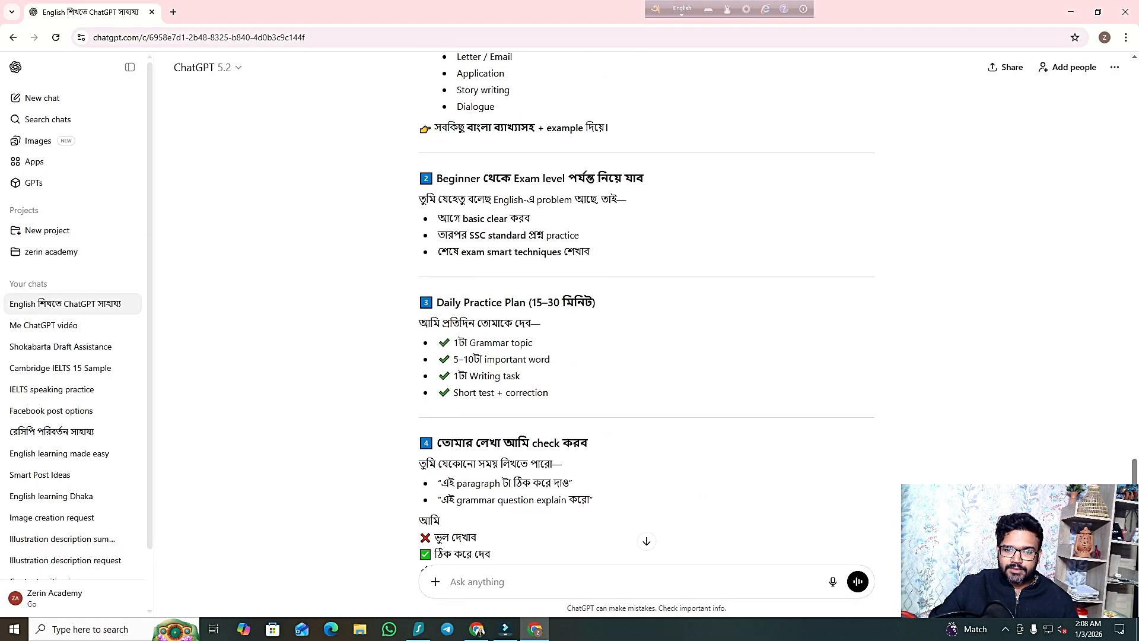
{"action": "scroll", "coordinate": [645, 309], "scroll_direction": "up", "scroll_amount": 8}
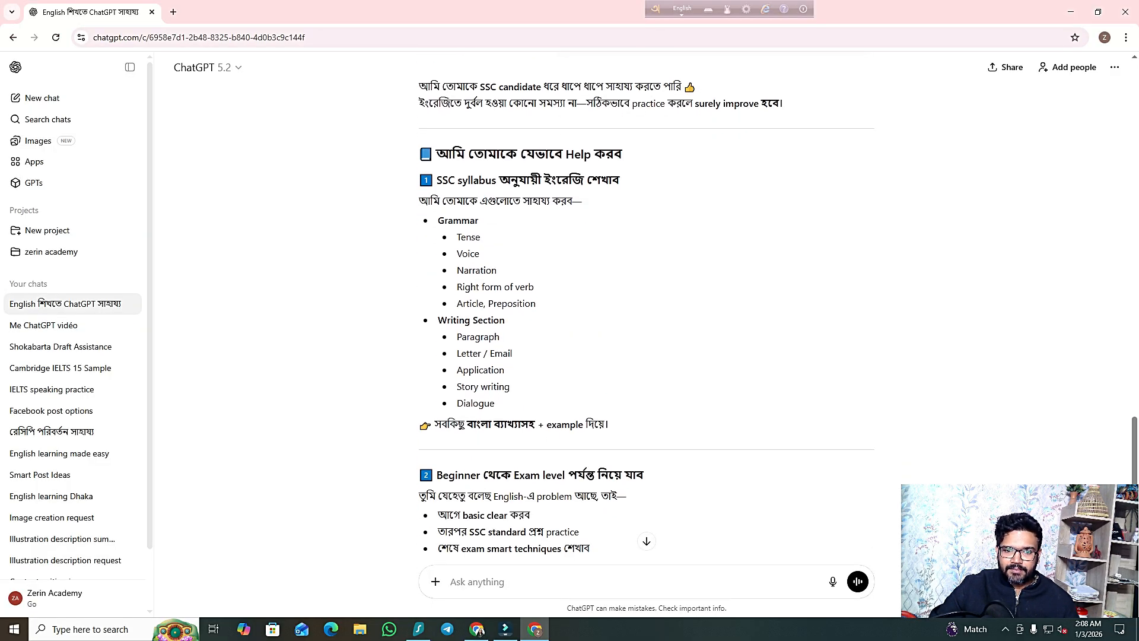
{"action": "double_click", "coordinate": [478, 337]}
{"action": "left_click", "coordinate": [528, 581]}
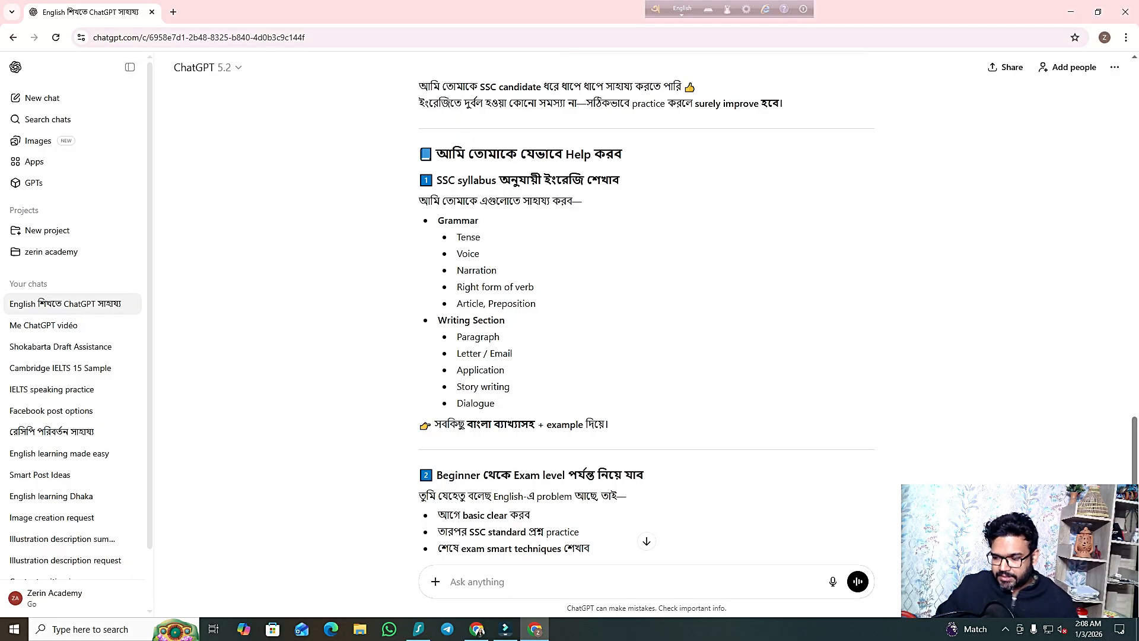
- Highlight the Writing Section topics from Paragraph to Dialogue, followed by the Paragraph topic alone, and clear the selection
{"action": "scroll", "coordinate": [646, 309], "scroll_direction": "down", "scroll_amount": 2}
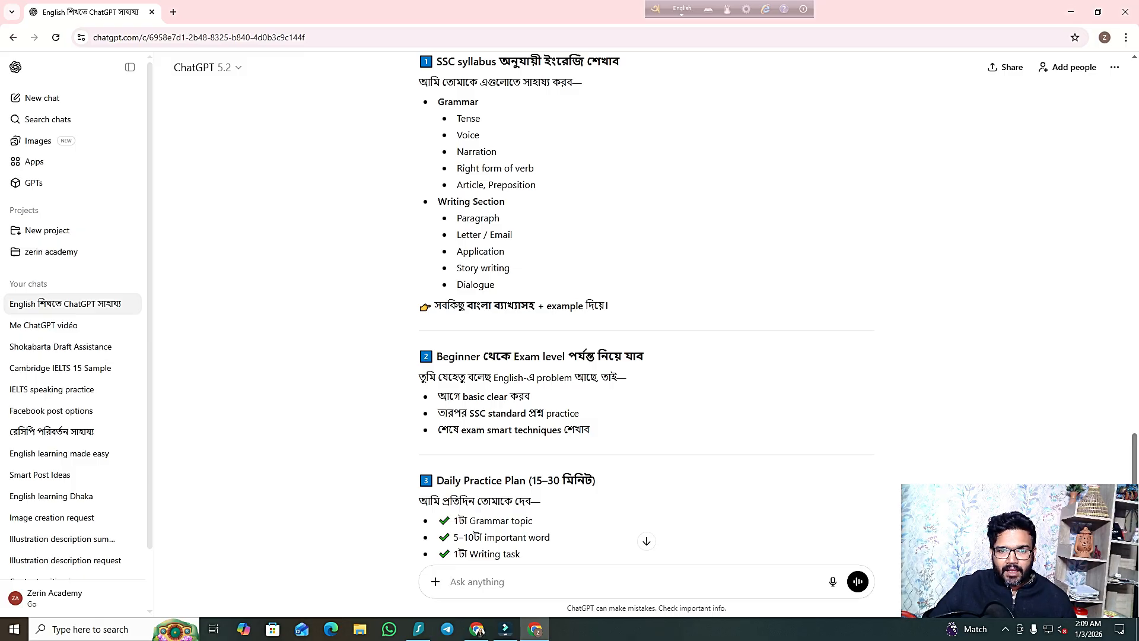
{"action": "left_click_drag", "start_coordinate": [495, 285], "coordinate": [455, 218]}
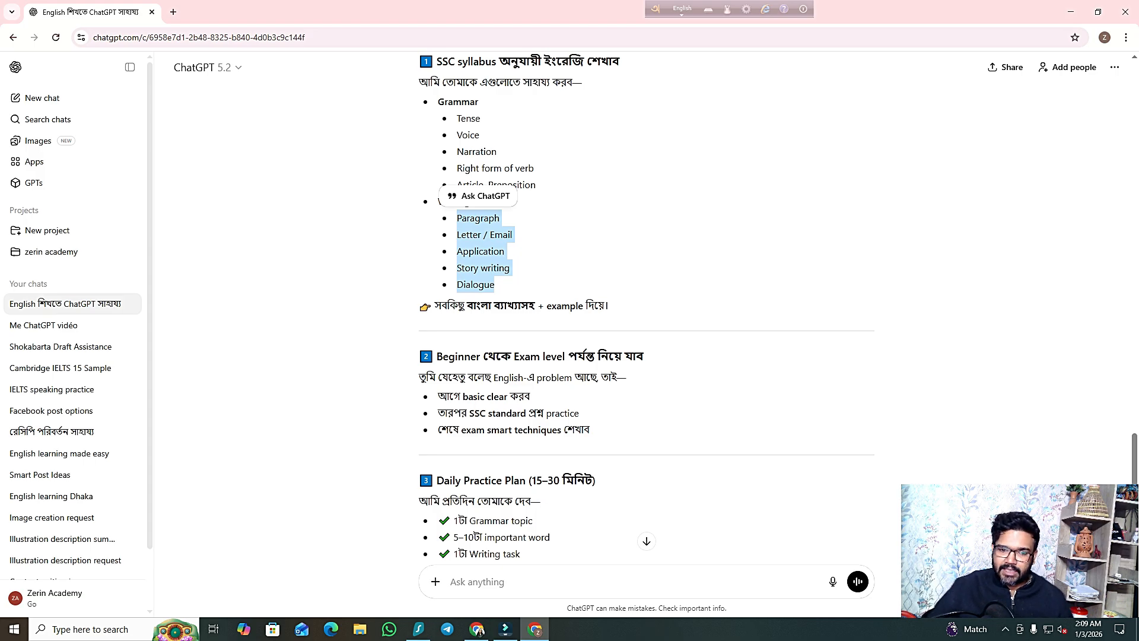
{"action": "key", "text": "Escape"}
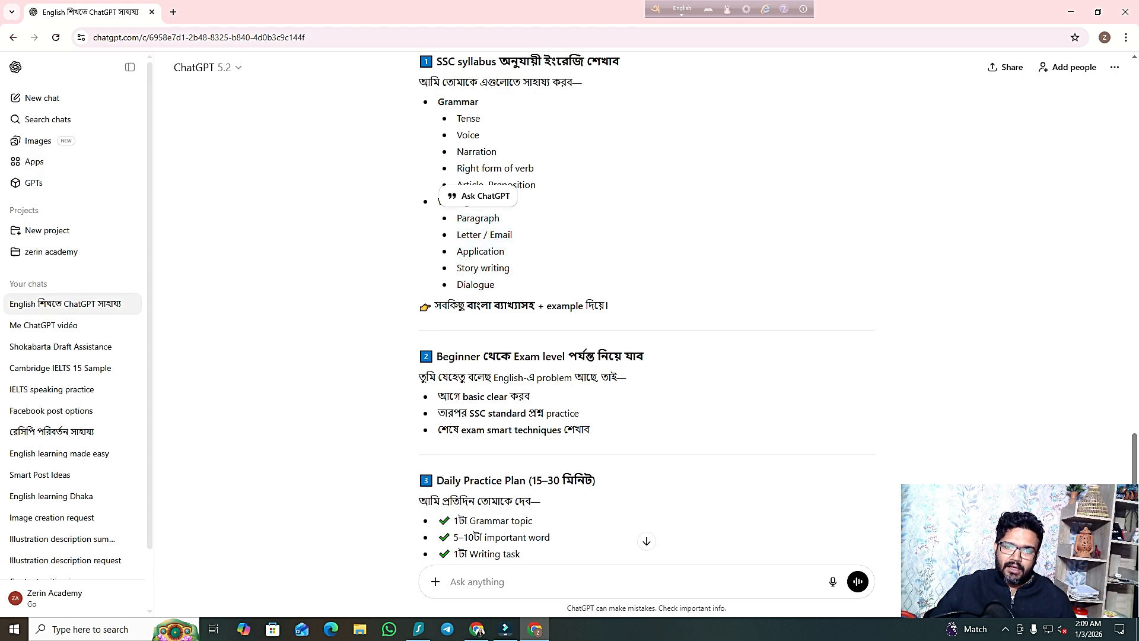
{"action": "left_click_drag", "start_coordinate": [500, 218], "coordinate": [455, 218]}
{"action": "key", "text": "Escape"}
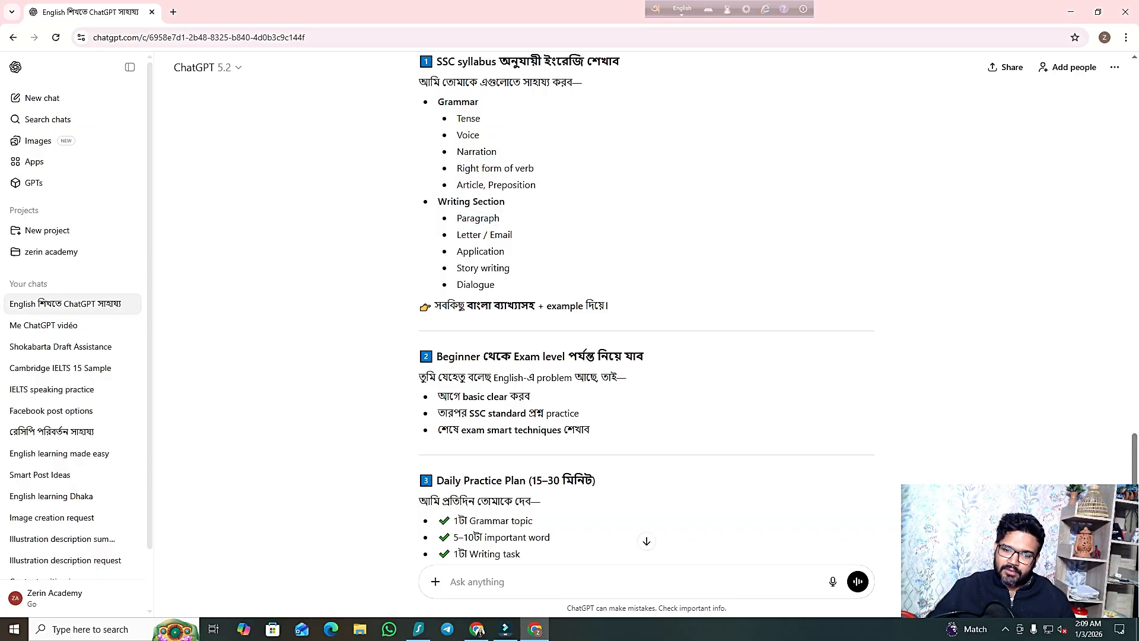